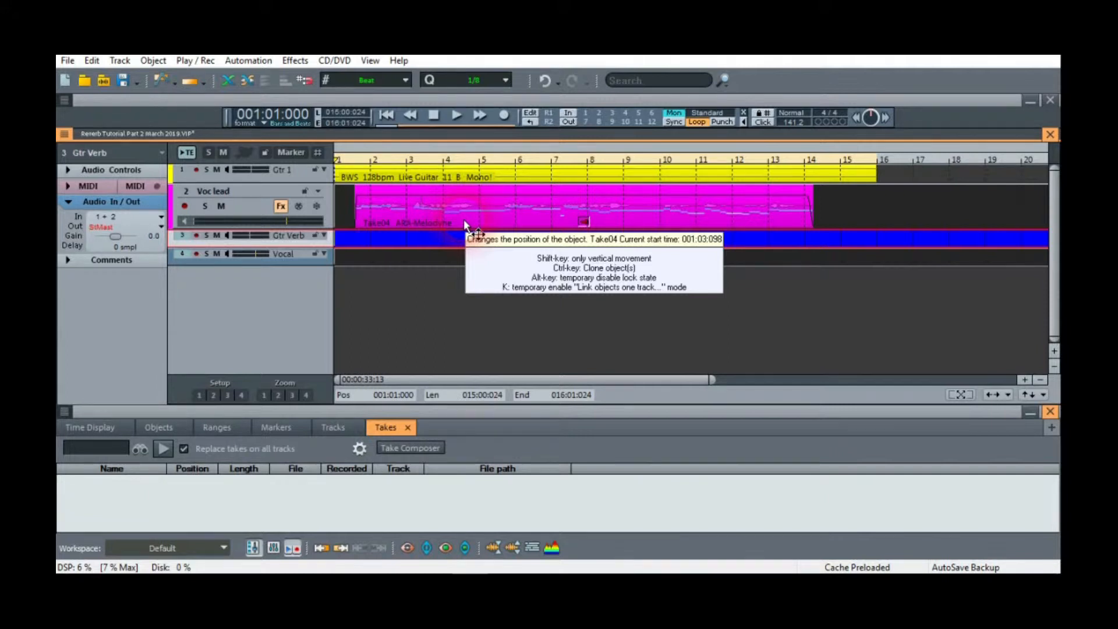
# Step: Start playback, open the mixer beside the Vocal track's VariVerb Pro reverb, and stop playback
pyautogui.press('space')
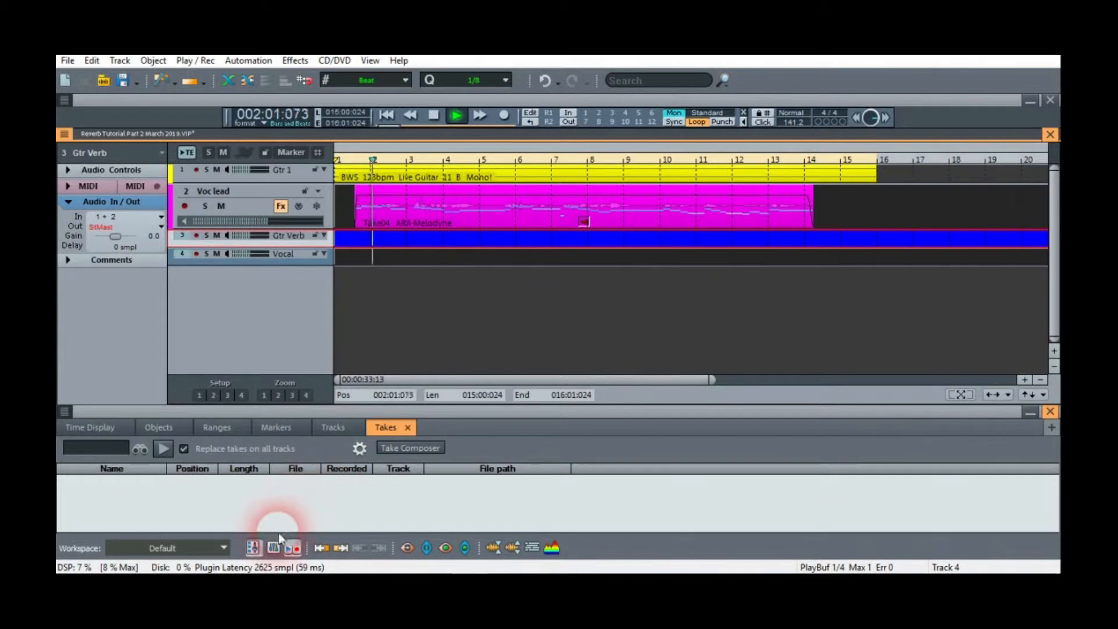
pyautogui.click(276, 543)
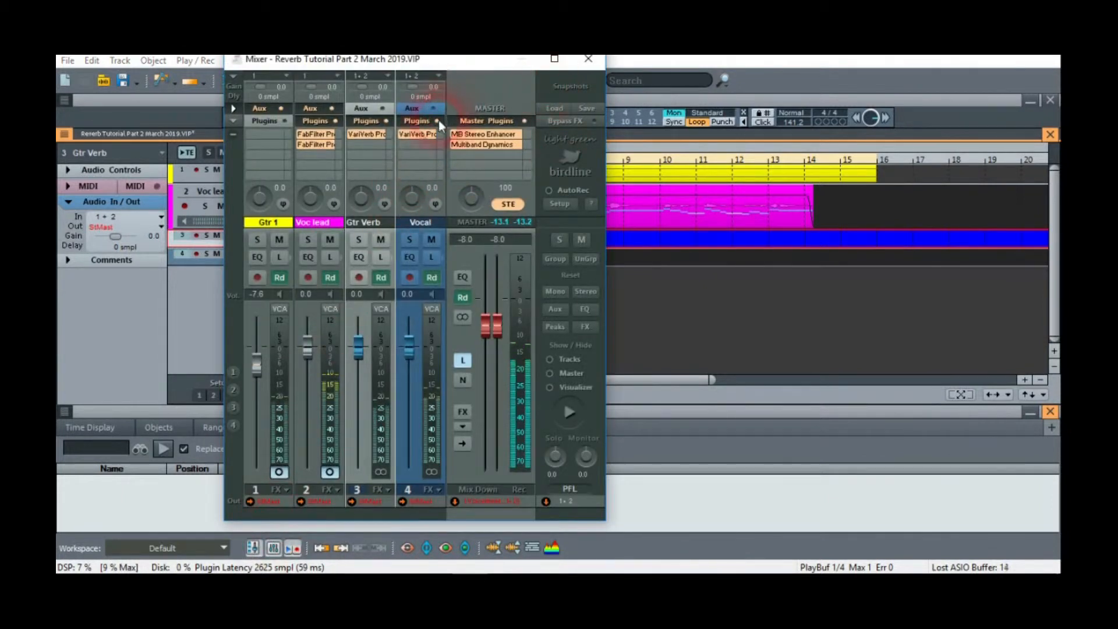
pyautogui.click(411, 131)
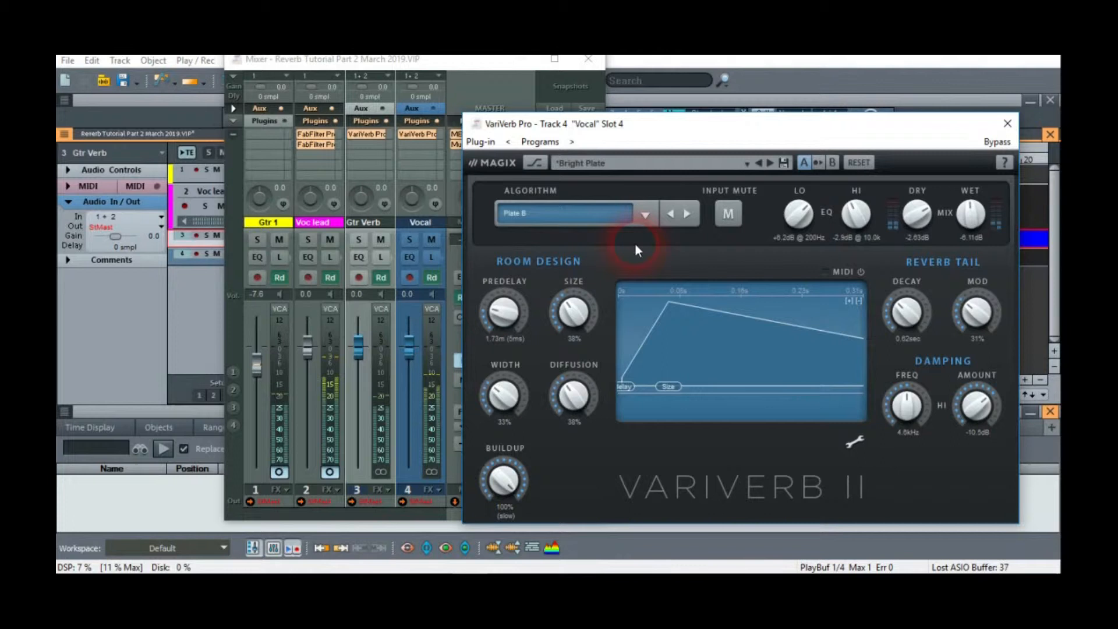
pyautogui.click(511, 88)
pyautogui.moveTo(480, 64); pyautogui.dragTo(354, 82)
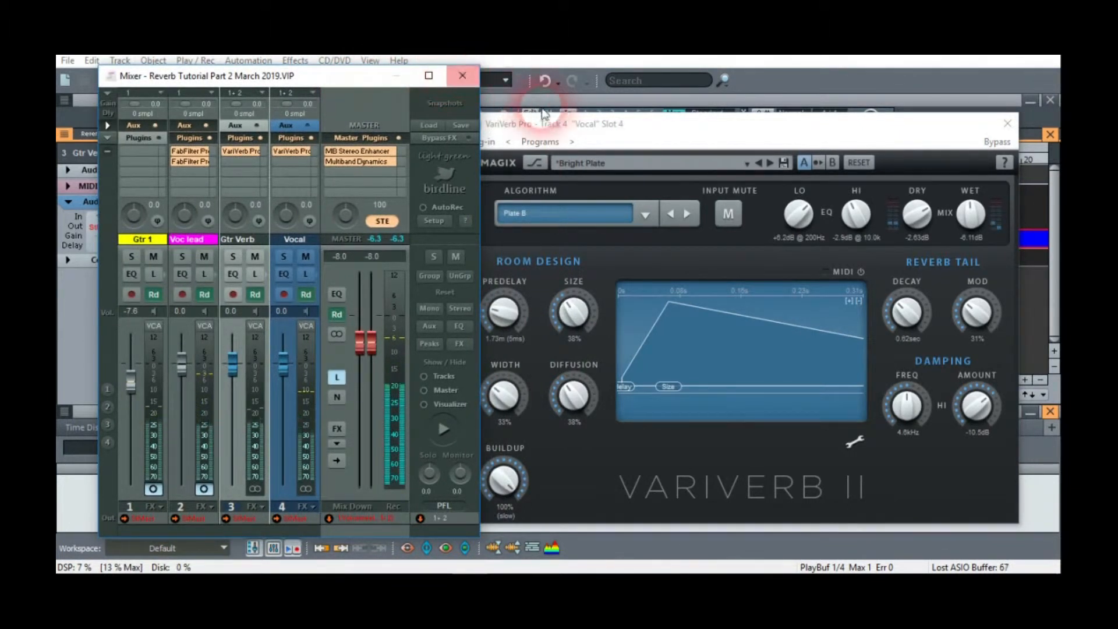
pyautogui.click(444, 431)
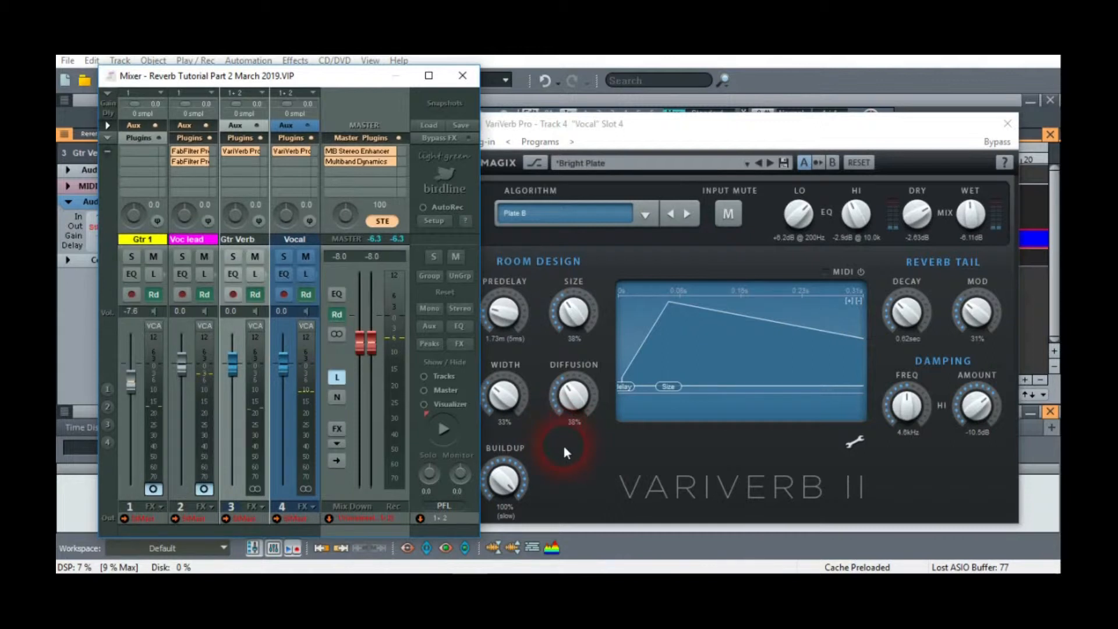
# Step: Set the Vocal reverb's low EQ to +3.6 dB and high EQ to -7.4 dB, and close the plug-in
pyautogui.click(664, 132)
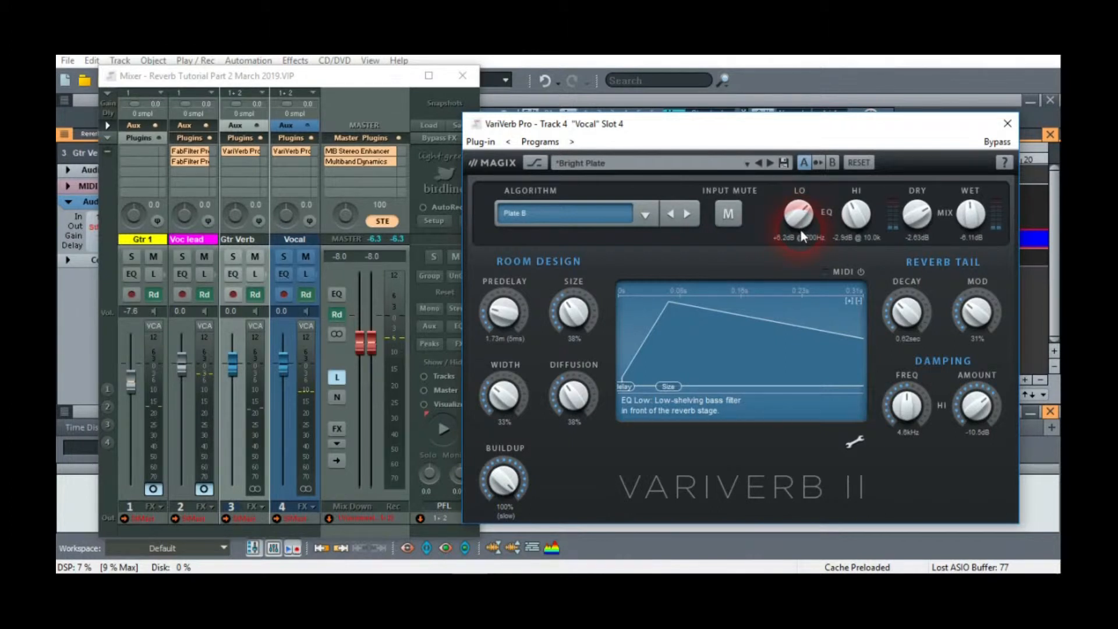
pyautogui.moveTo(795, 213)
pyautogui.mouseDown()
pyautogui.moveTo(789, 288)
pyautogui.moveTo(784, 224)
pyautogui.mouseUp()
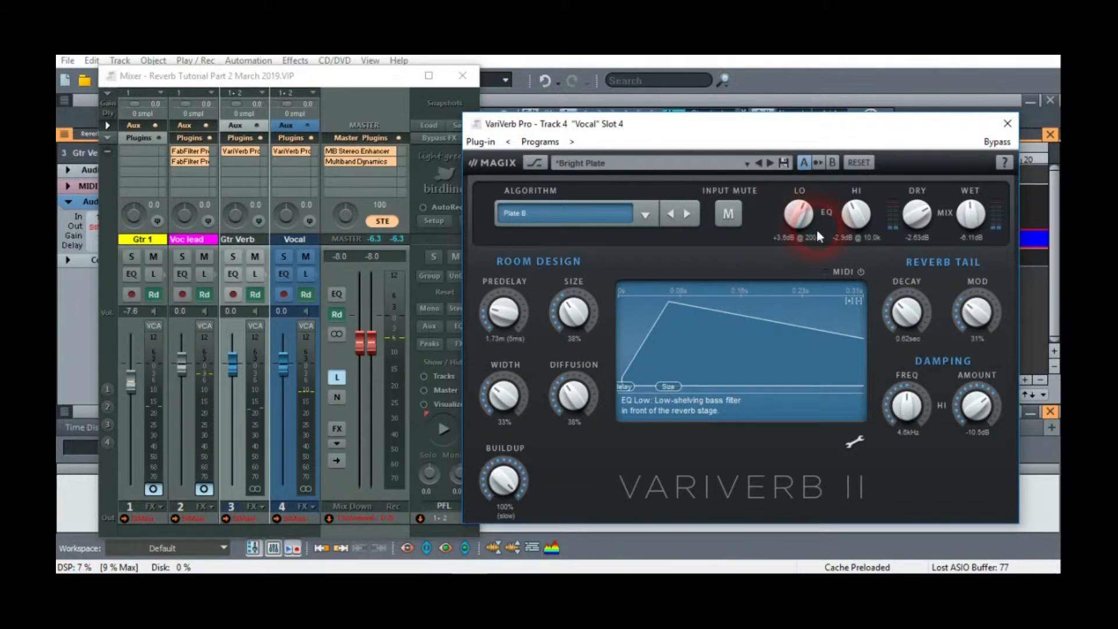
pyautogui.moveTo(860, 219); pyautogui.dragTo(878, 200)
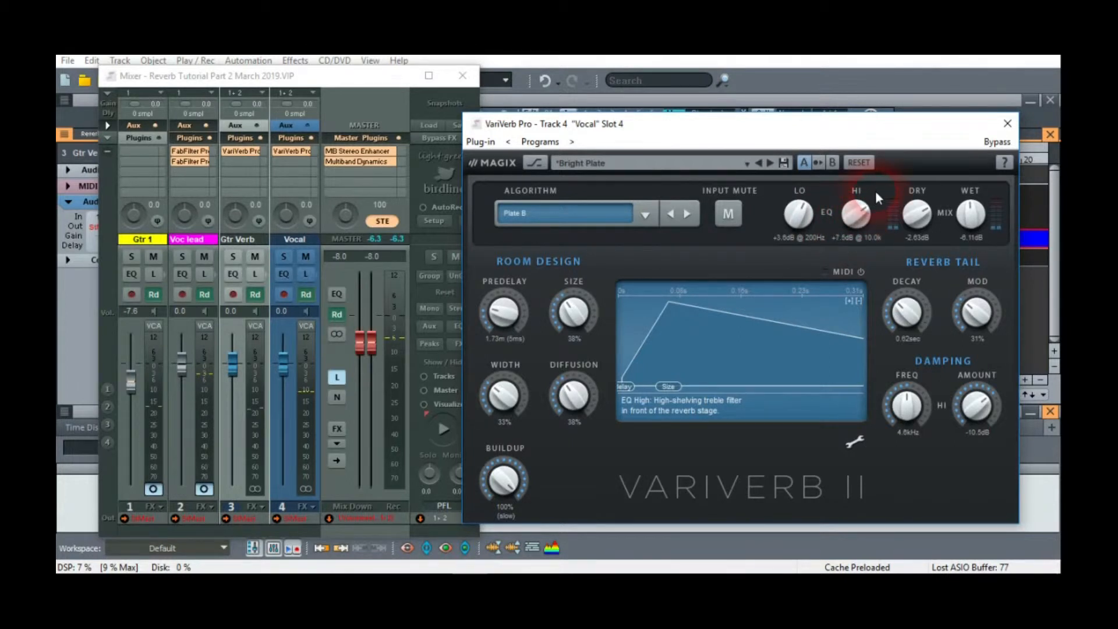
pyautogui.moveTo(876, 190); pyautogui.dragTo(853, 264)
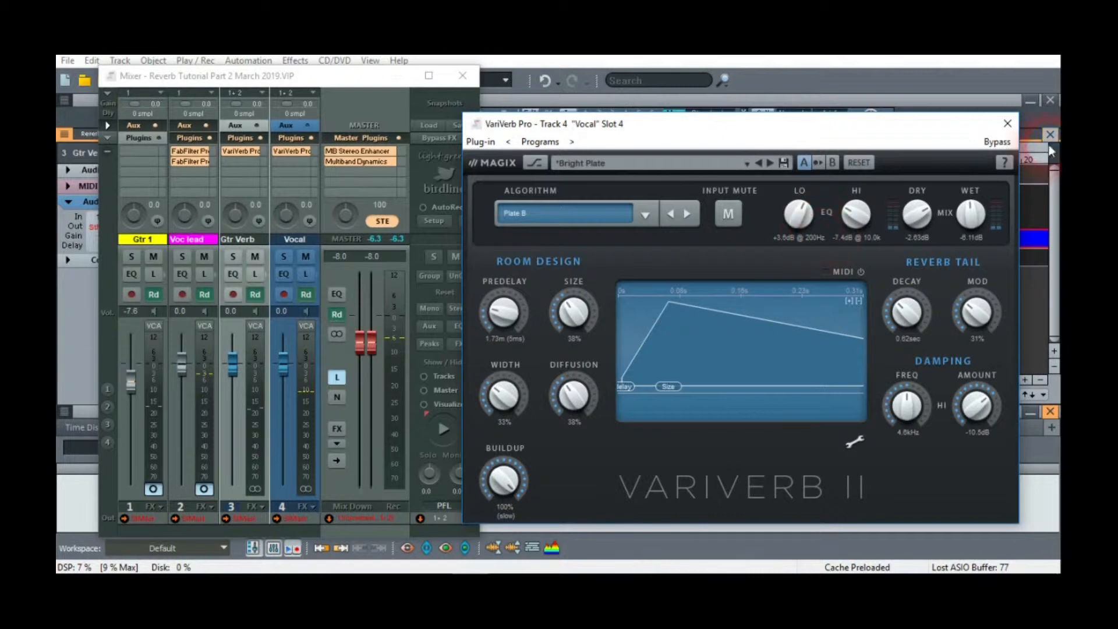
pyautogui.click(1008, 123)
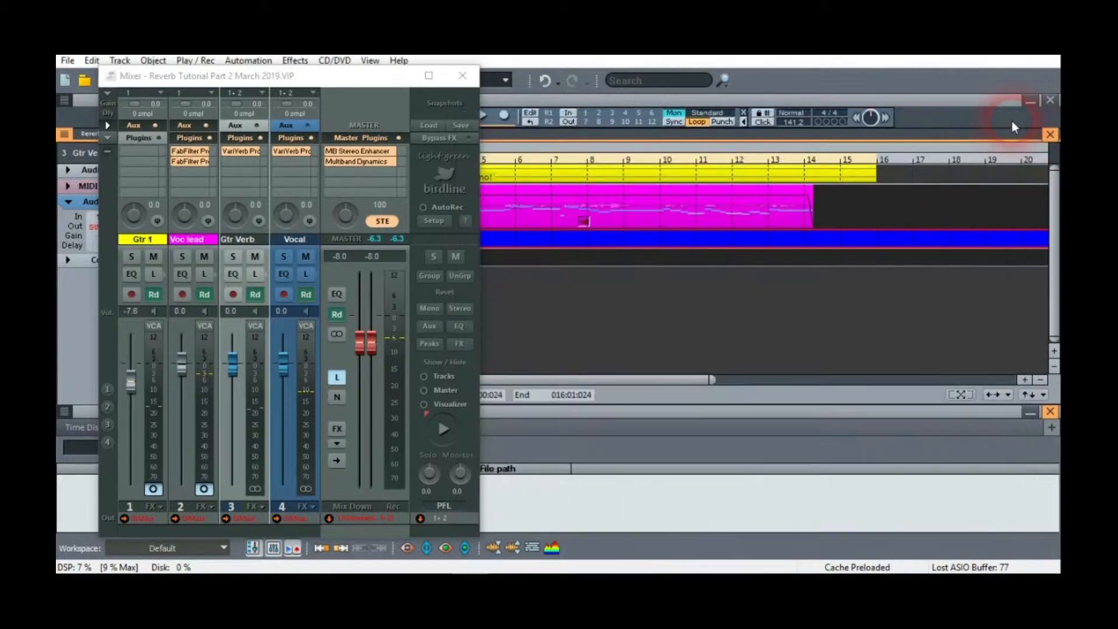
# Step: Load the Early Reflections preset from the Rooms category into the Gtr Verb track's VariVerb Pro
pyautogui.click(229, 152)
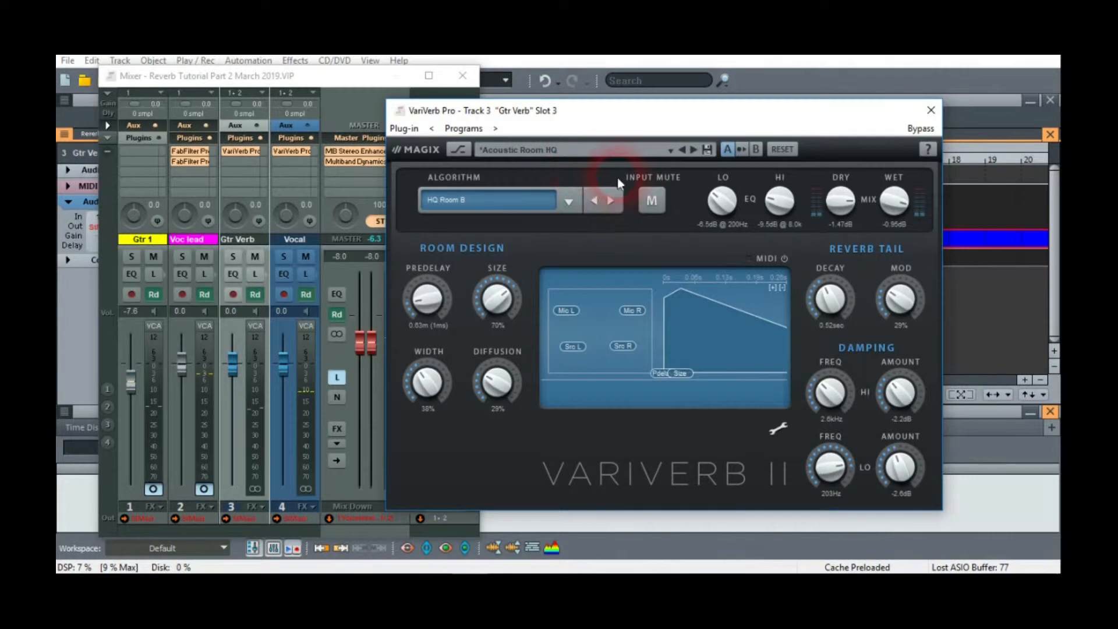
pyautogui.click(672, 151)
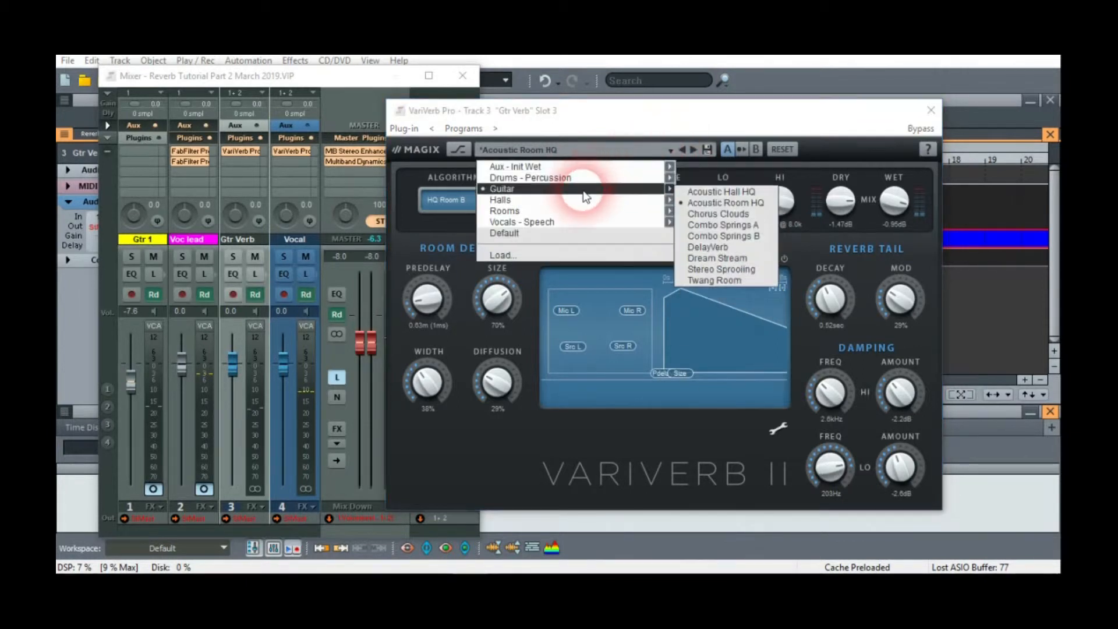
pyautogui.moveTo(569, 213)
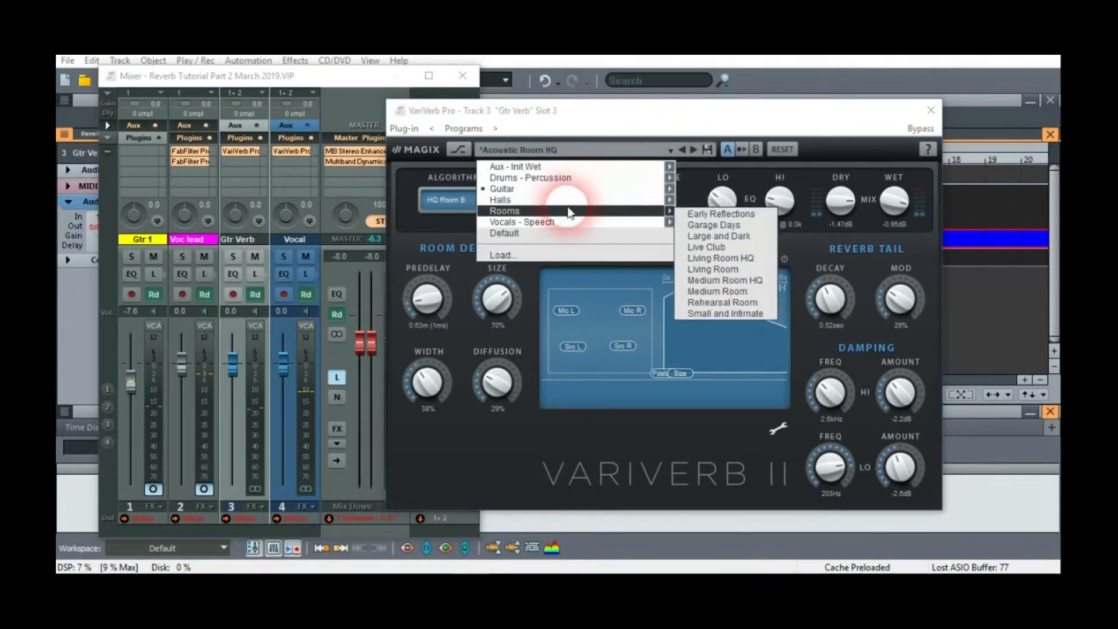
pyautogui.click(709, 218)
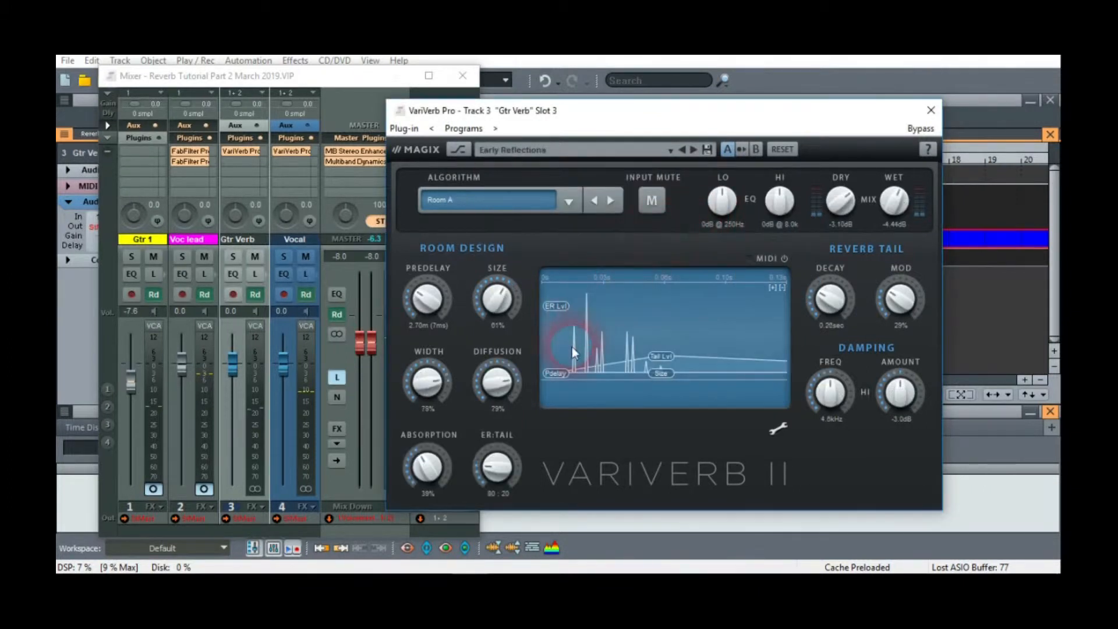
# Step: Mute the Voc lead track and play back the guitar with its reverb
pyautogui.click(313, 246)
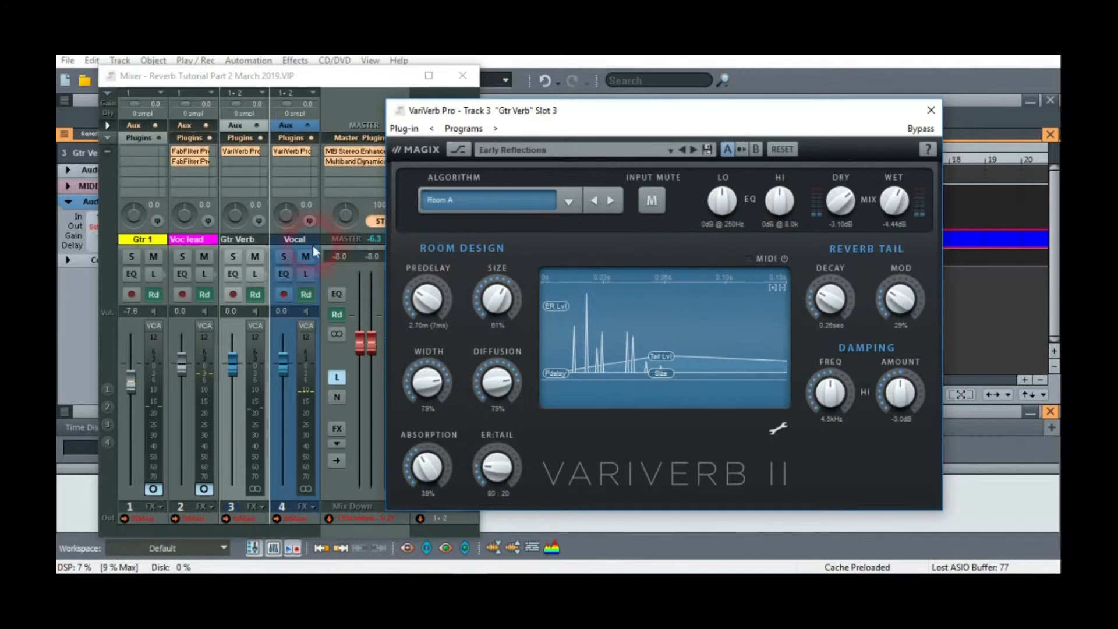
pyautogui.click(202, 257)
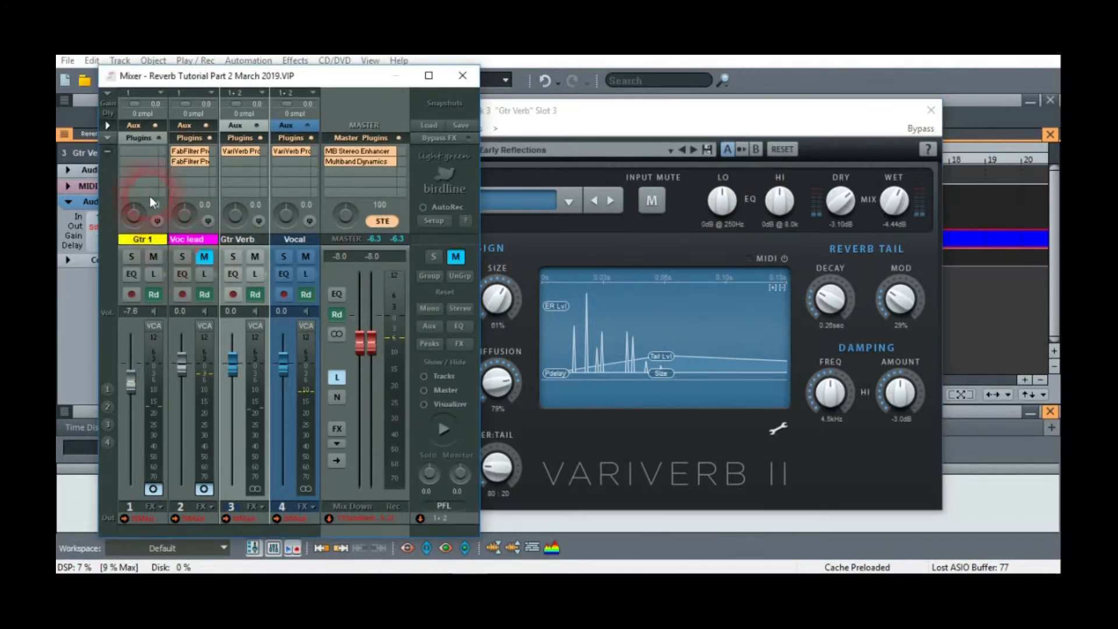
pyautogui.click(444, 429)
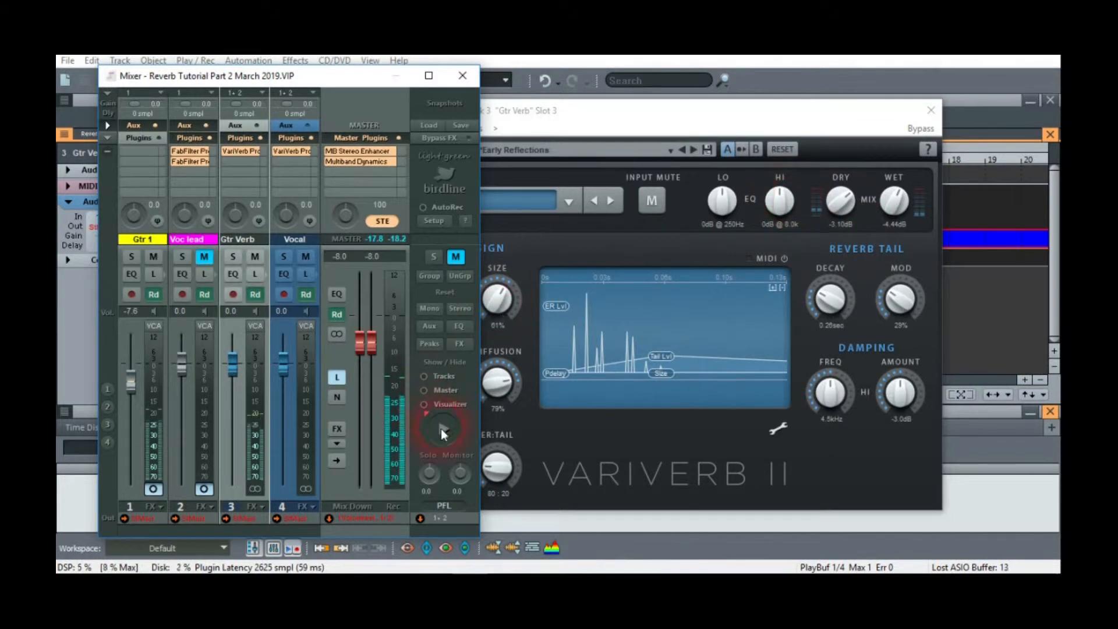
# Step: Audition the guitar with the Gtr Verb reverb's high EQ at +18 dB and at -18 dB
pyautogui.click(776, 212)
pyautogui.moveTo(776, 212); pyautogui.dragTo(833, 73)
pyautogui.click(424, 391)
pyautogui.click(443, 428)
pyautogui.moveTo(869, 150); pyautogui.dragTo(867, 155)
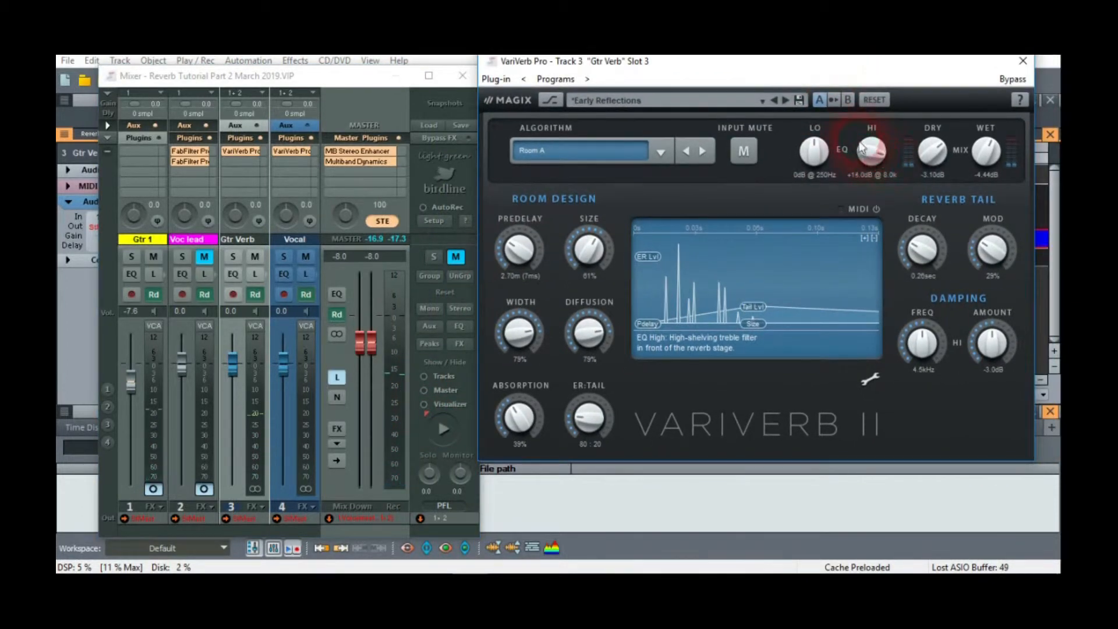
pyautogui.click(433, 429)
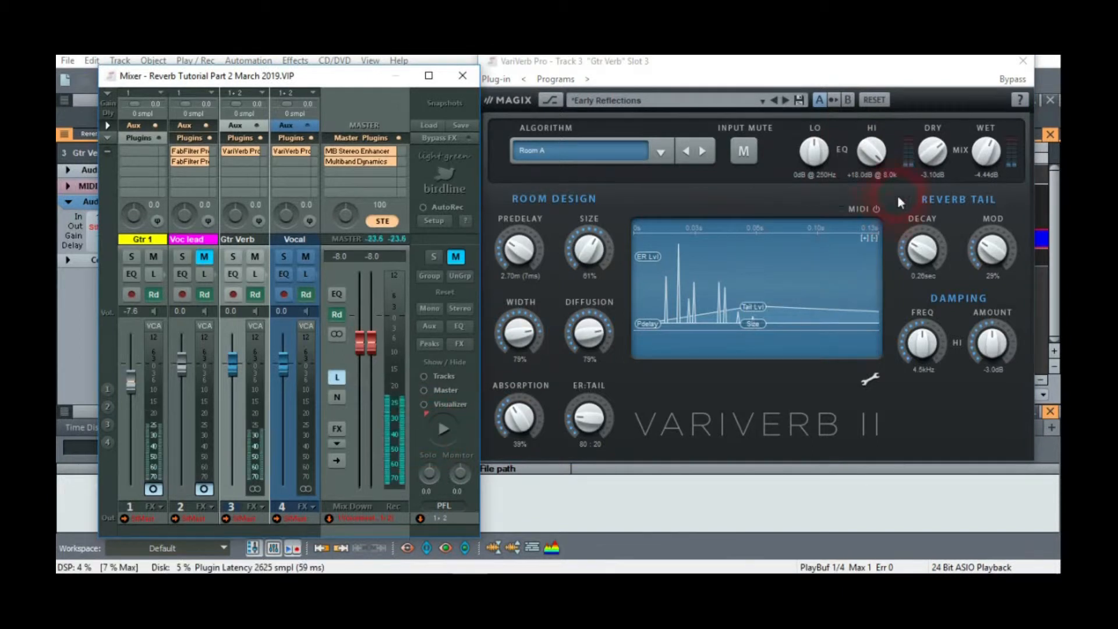
pyautogui.moveTo(877, 162); pyautogui.dragTo(865, 188)
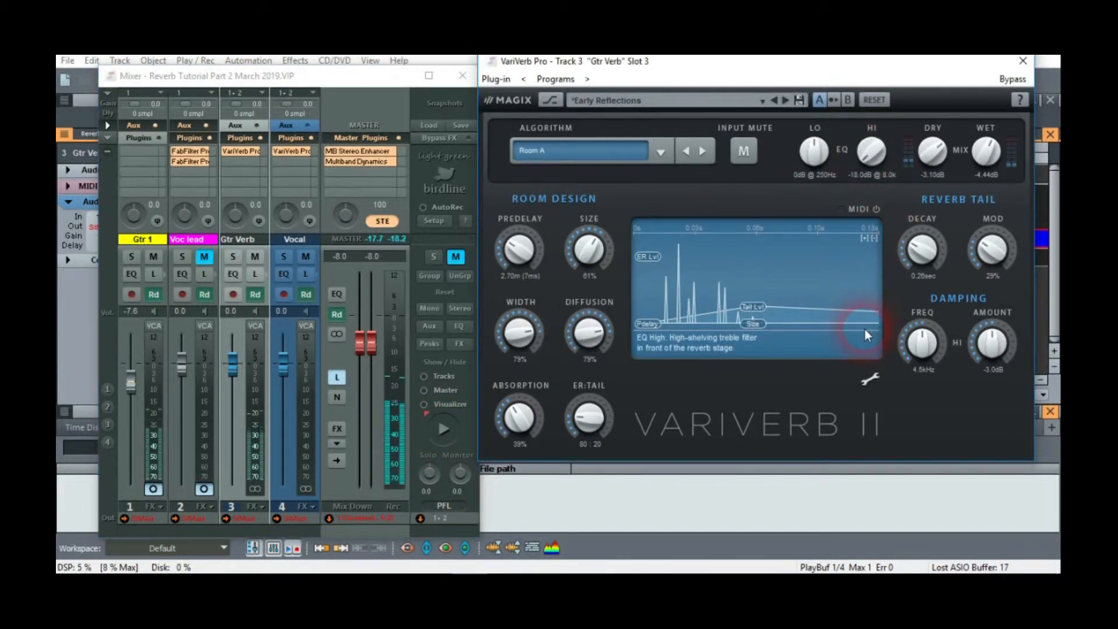
# Step: Set the guitar reverb's high EQ to +7.6 dB and low EQ to +18 dB, and play the guitar
pyautogui.moveTo(875, 156); pyautogui.dragTo(856, 58)
pyautogui.click(817, 149)
pyautogui.moveTo(818, 149); pyautogui.dragTo(817, 52)
pyautogui.click(445, 429)
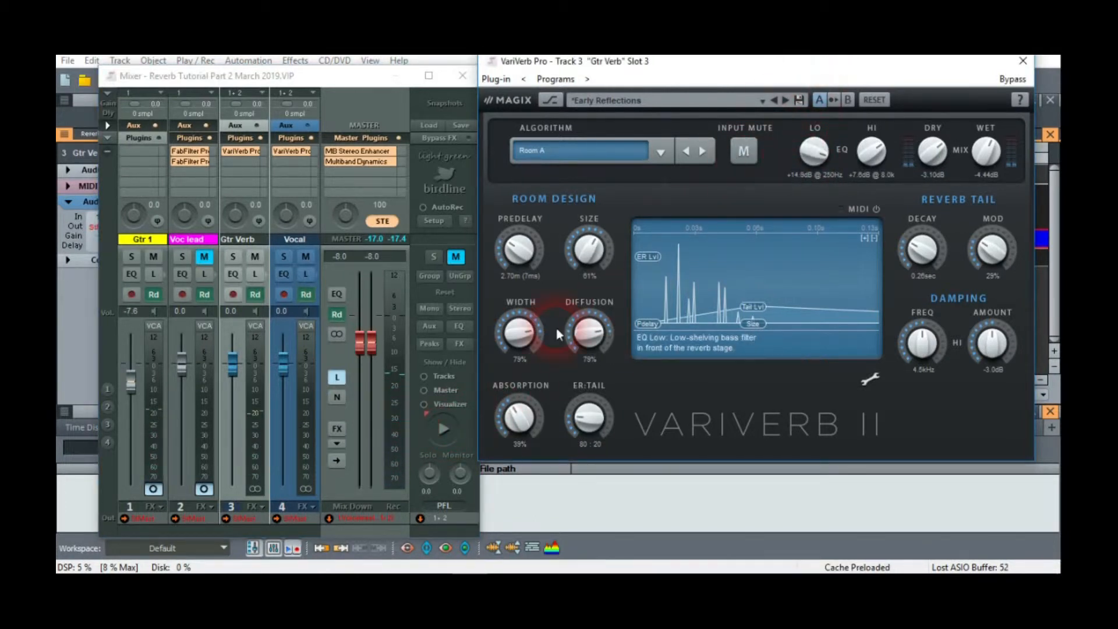
pyautogui.moveTo(819, 160); pyautogui.dragTo(821, 140)
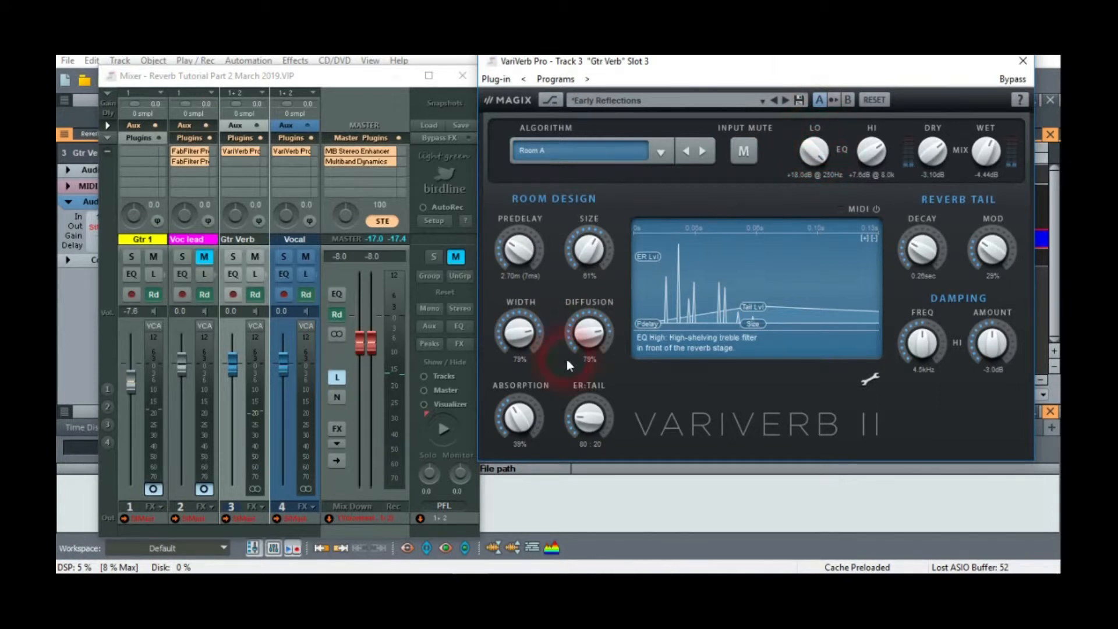
pyautogui.click(445, 429)
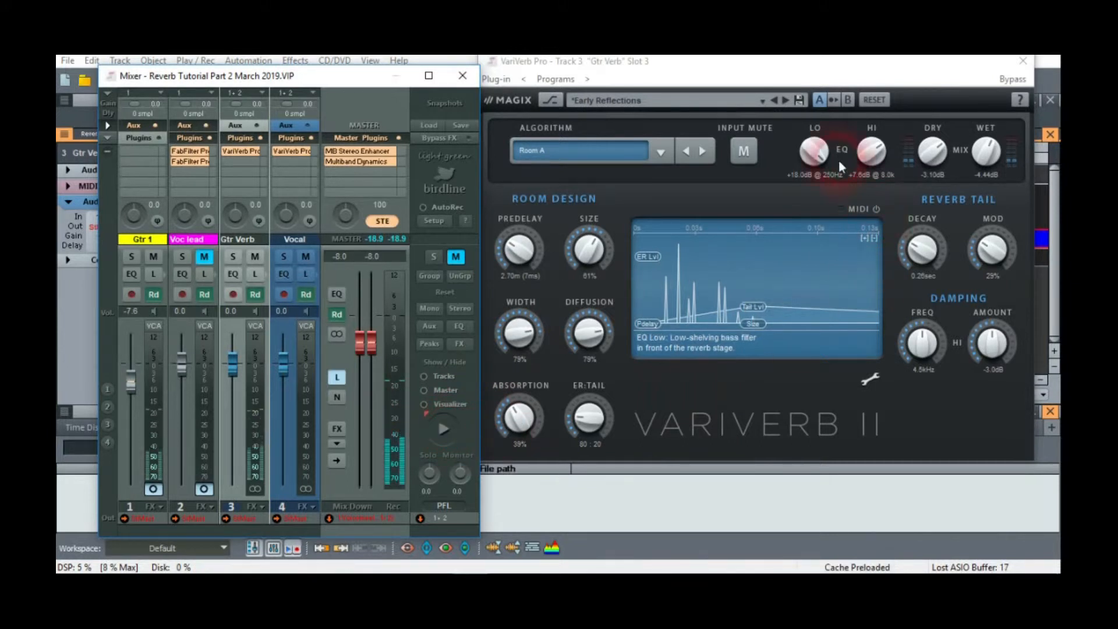
# Step: Lower the guitar reverb's low EQ to -8.5 dB and its high EQ to +1.6 dB
pyautogui.click(816, 151)
pyautogui.moveTo(821, 149); pyautogui.dragTo(815, 258)
pyautogui.click(869, 155)
pyautogui.moveTo(860, 169); pyautogui.dragTo(868, 170)
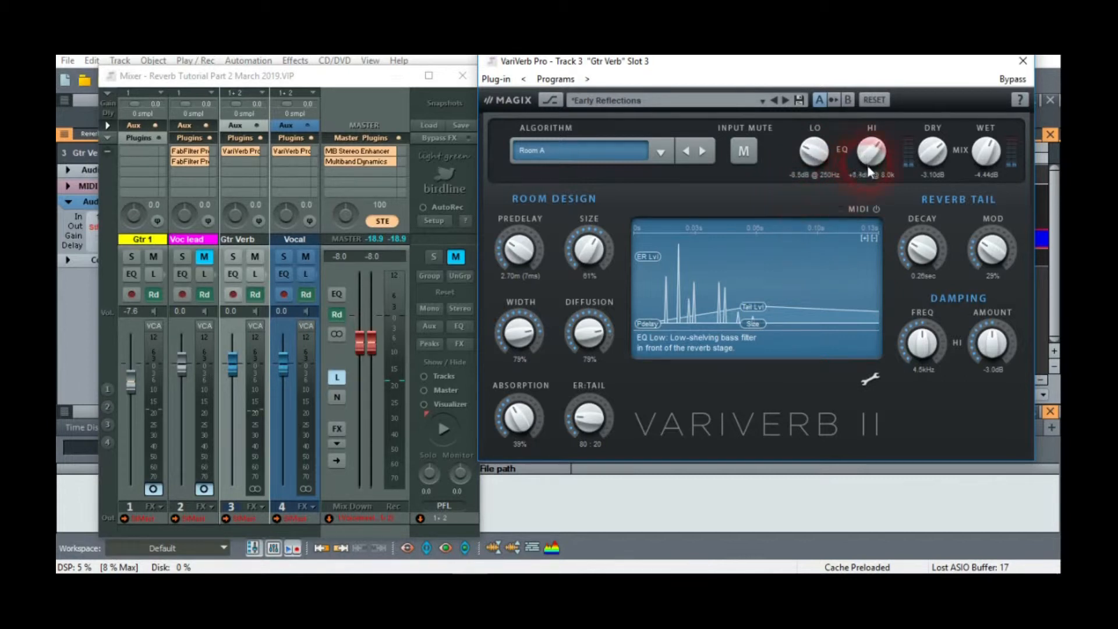
# Step: Try different mix levels on the guitar reverb, ending with dry at -2.27 dB and wet at -7.33 dB
pyautogui.moveTo(942, 173); pyautogui.dragTo(915, 197)
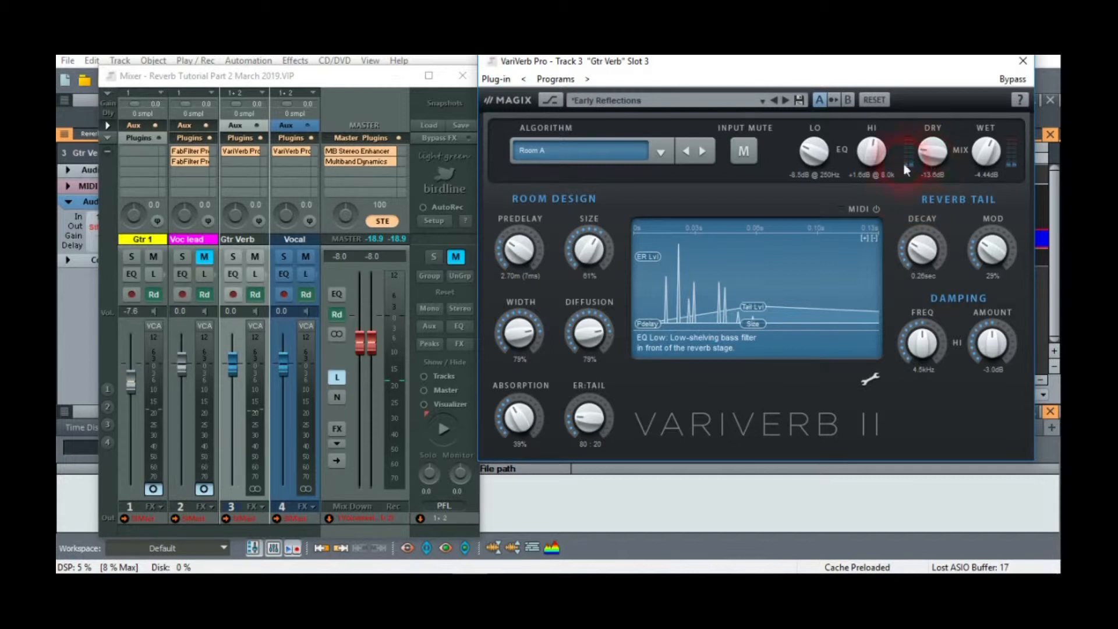
pyautogui.moveTo(934, 149); pyautogui.dragTo(993, 136)
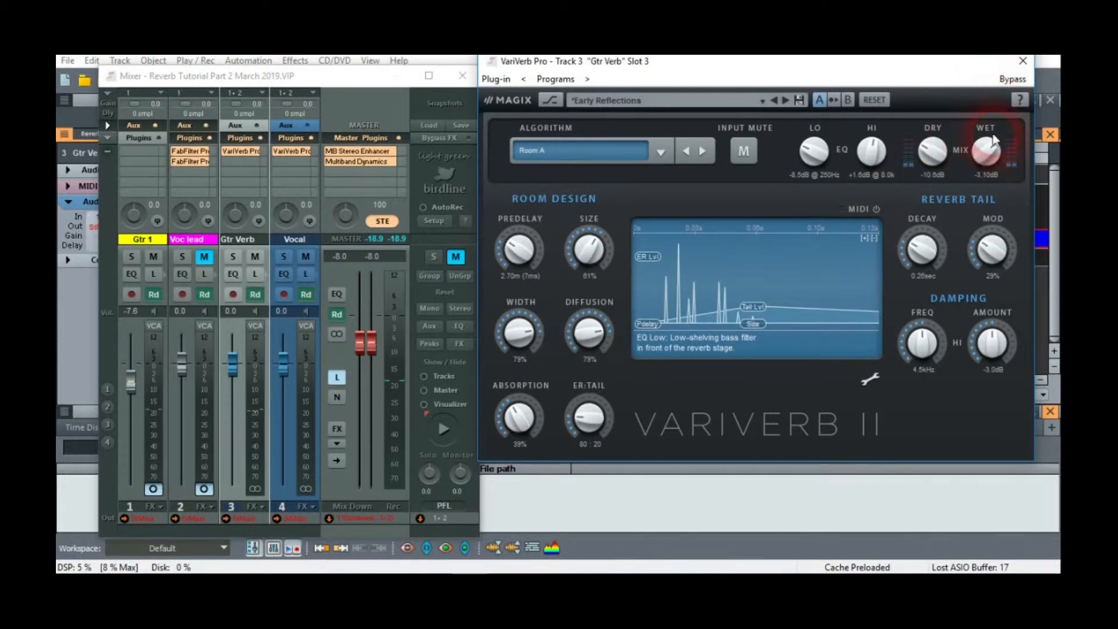
pyautogui.moveTo(931, 157); pyautogui.dragTo(946, 92)
pyautogui.moveTo(987, 152); pyautogui.dragTo(984, 187)
# Step: Raise the guitar reverb's wet level to 0 dB and lower its dry level slightly
pyautogui.click(277, 205)
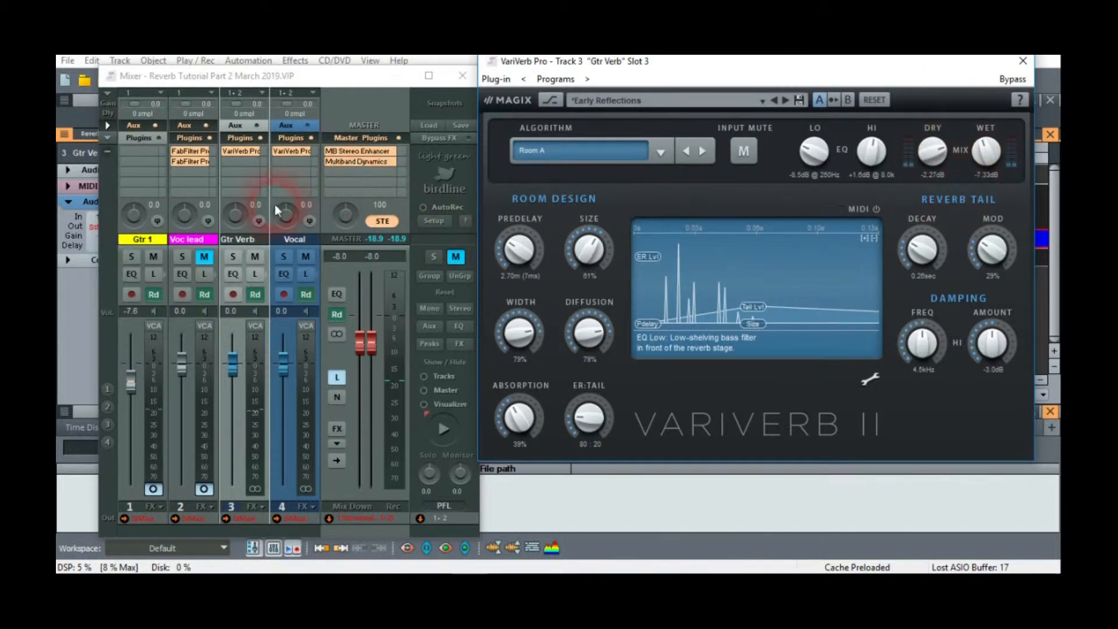
pyautogui.click(239, 255)
pyautogui.doubleClick(987, 152)
pyautogui.click(977, 97)
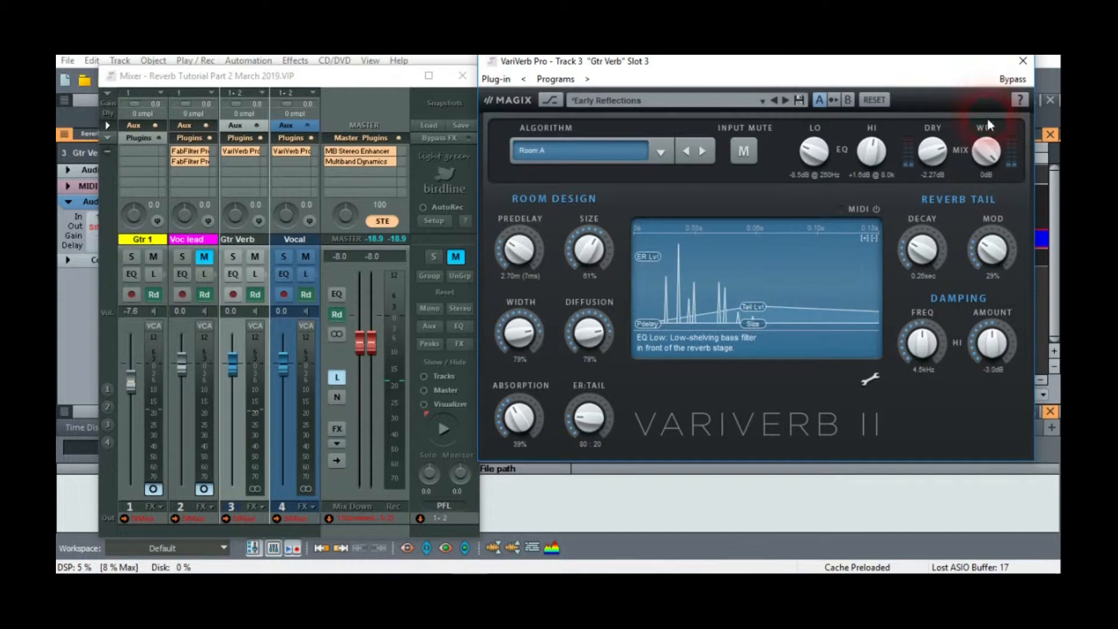
pyautogui.click(932, 155)
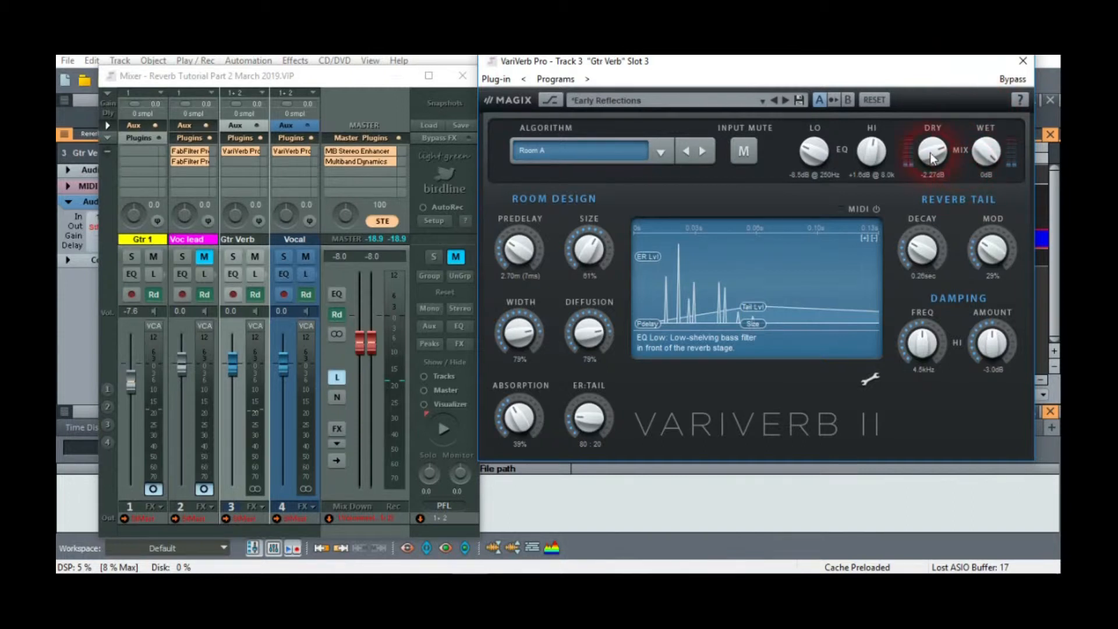
pyautogui.moveTo(929, 186); pyautogui.dragTo(927, 165)
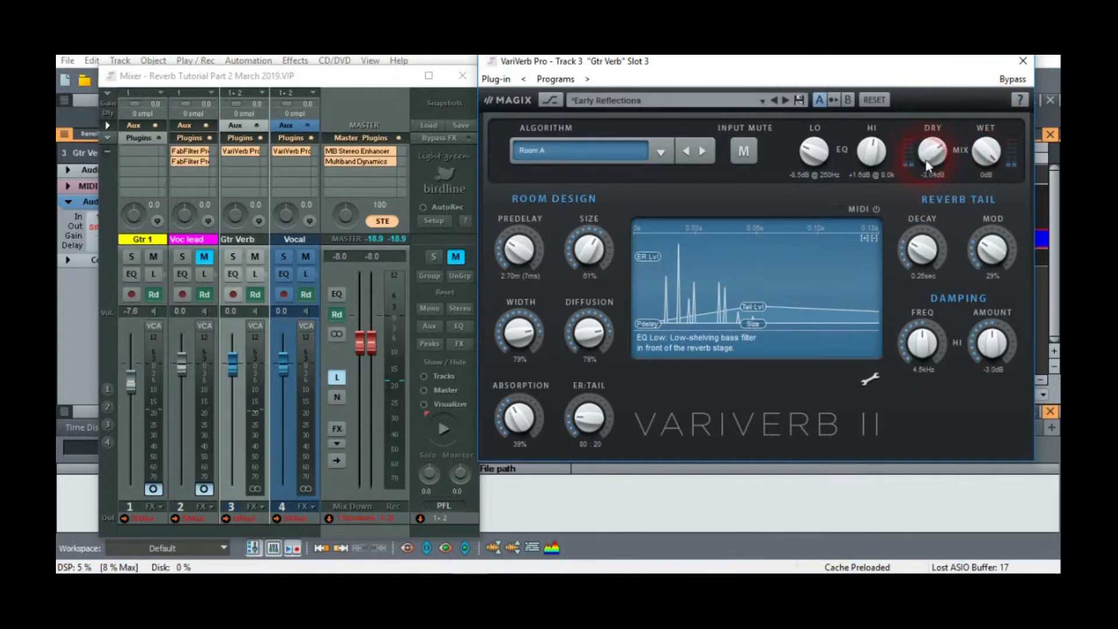
# Step: During guitar playback, set the reverb's low EQ to -7.4 dB and its dry level to -29.1 dB
pyautogui.click(437, 424)
pyautogui.moveTo(816, 157); pyautogui.dragTo(811, 149)
pyautogui.moveTo(907, 149); pyautogui.dragTo(922, 166)
pyautogui.click(941, 233)
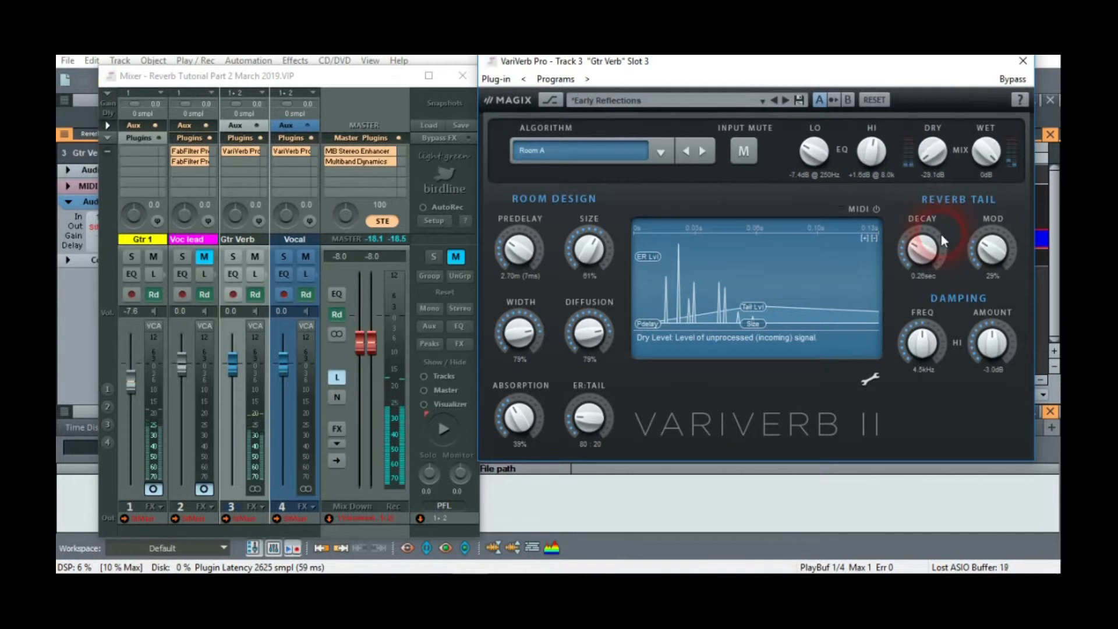
pyautogui.click(447, 432)
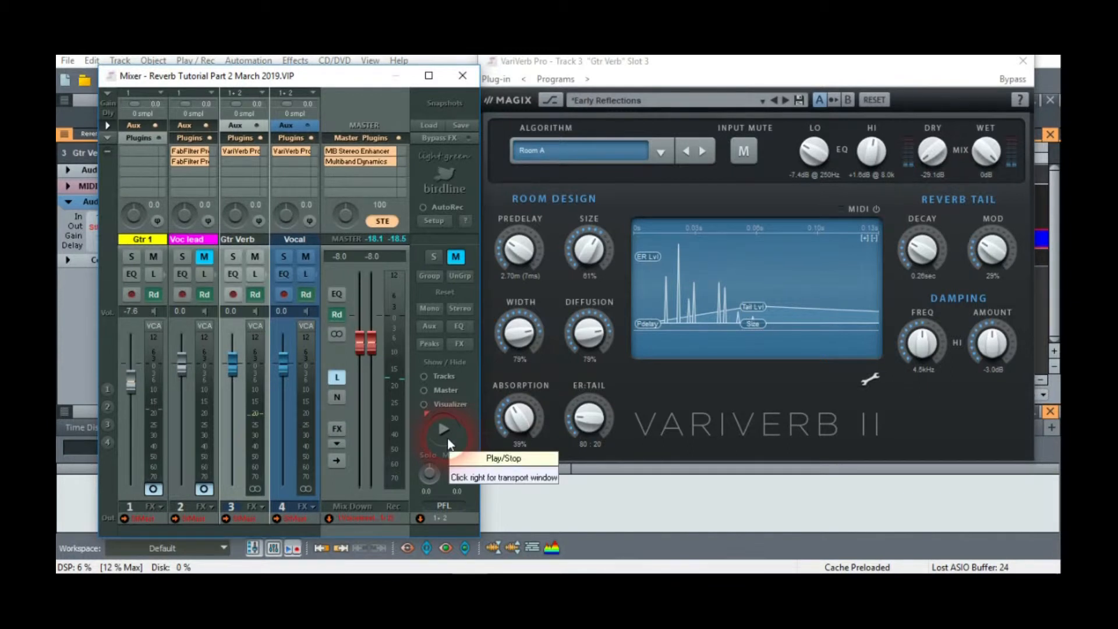
# Step: Audition the guitar with the reverb's dry level at 0 dB, and set the dry level to about -3 dB
pyautogui.click(448, 438)
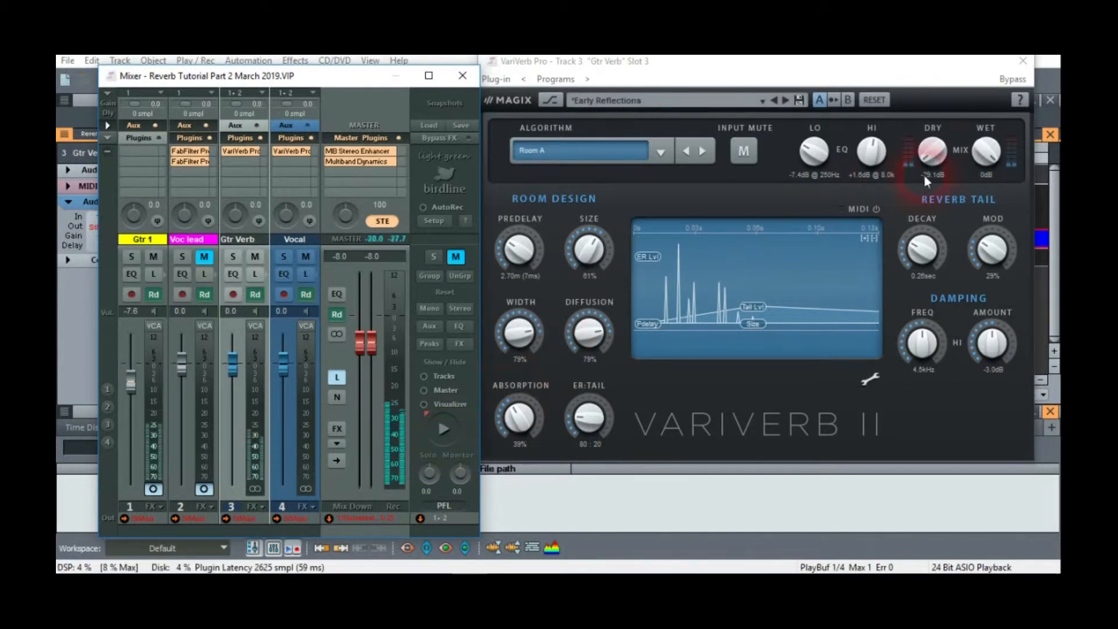
pyautogui.moveTo(935, 165); pyautogui.dragTo(926, 53)
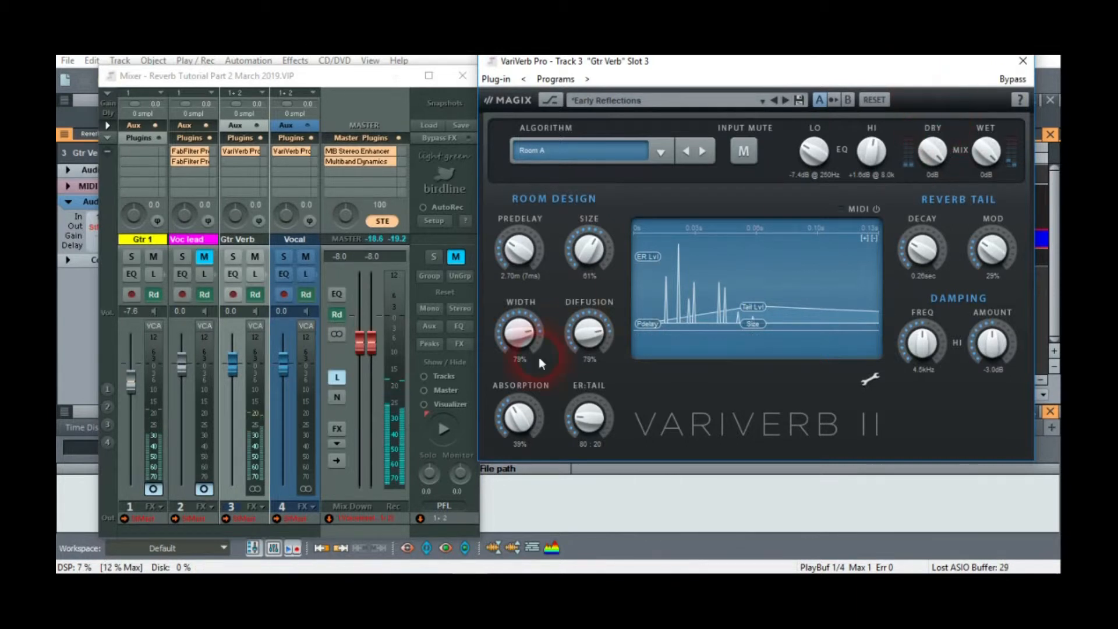
pyautogui.click(454, 431)
pyautogui.moveTo(932, 150); pyautogui.dragTo(933, 195)
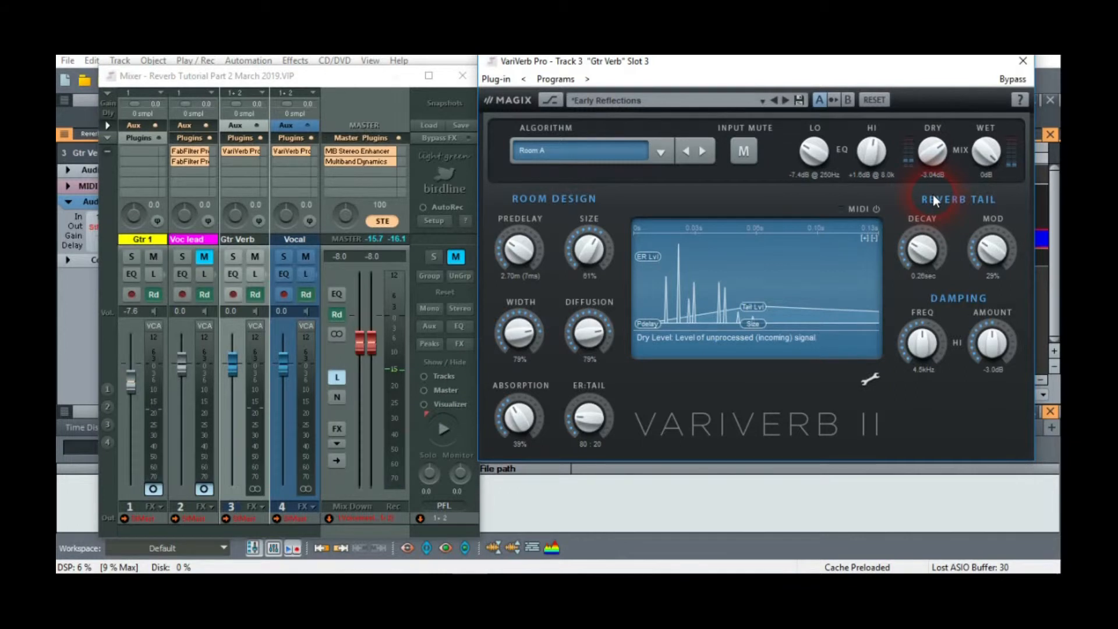
# Step: Lower the guitar reverb's dry level to about -4.4 dB and reduce its room size to 38%
pyautogui.moveTo(934, 152); pyautogui.dragTo(936, 166)
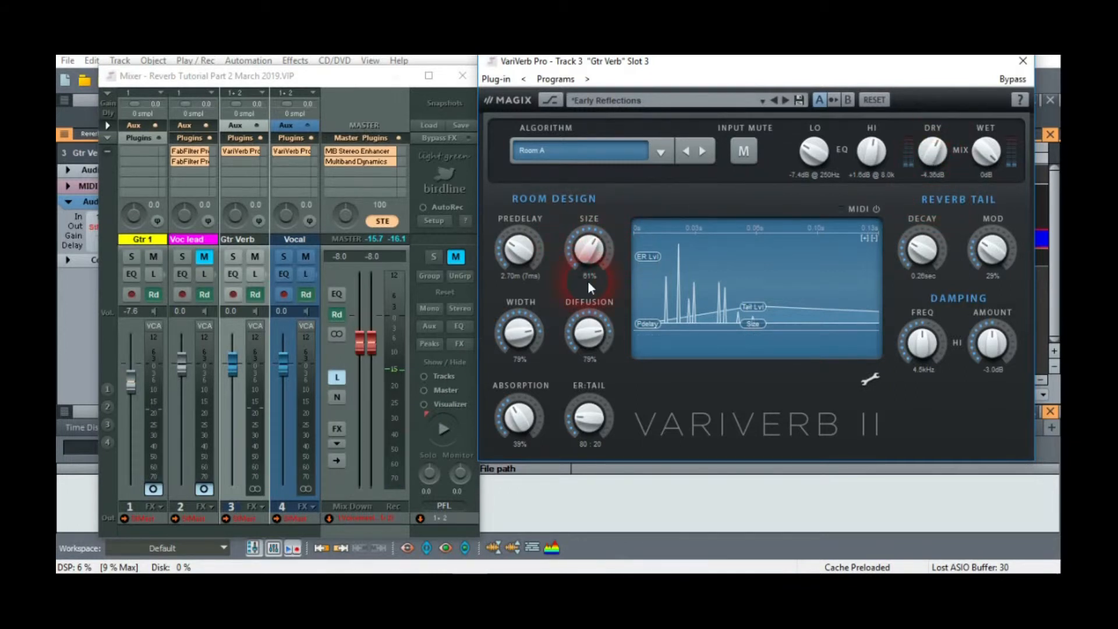
pyautogui.moveTo(586, 282); pyautogui.dragTo(540, 306)
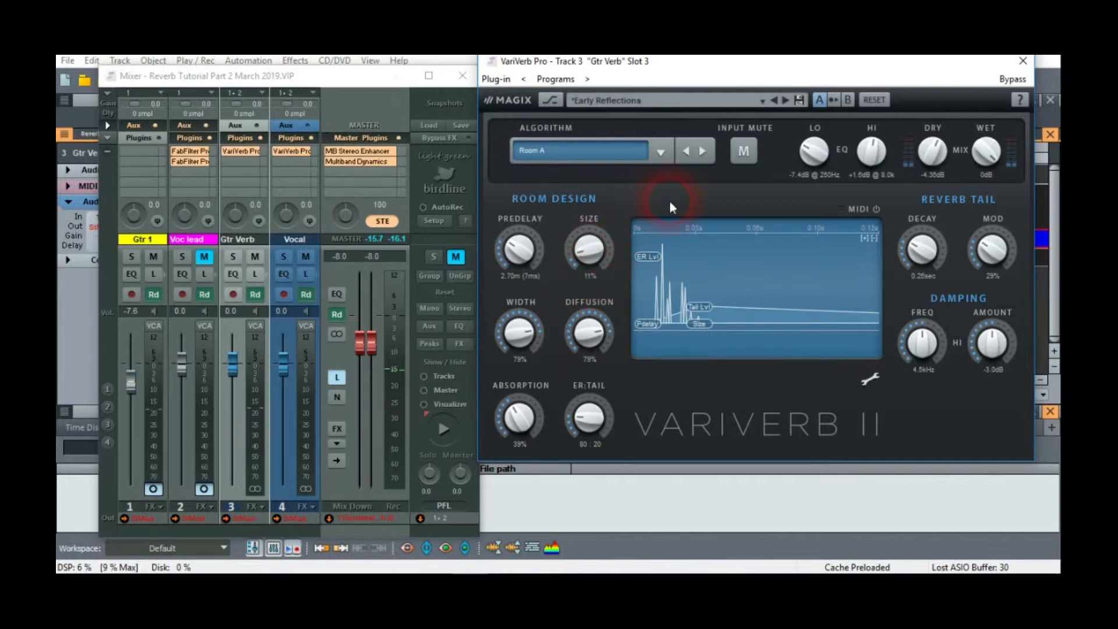
pyautogui.moveTo(589, 247); pyautogui.dragTo(592, 338)
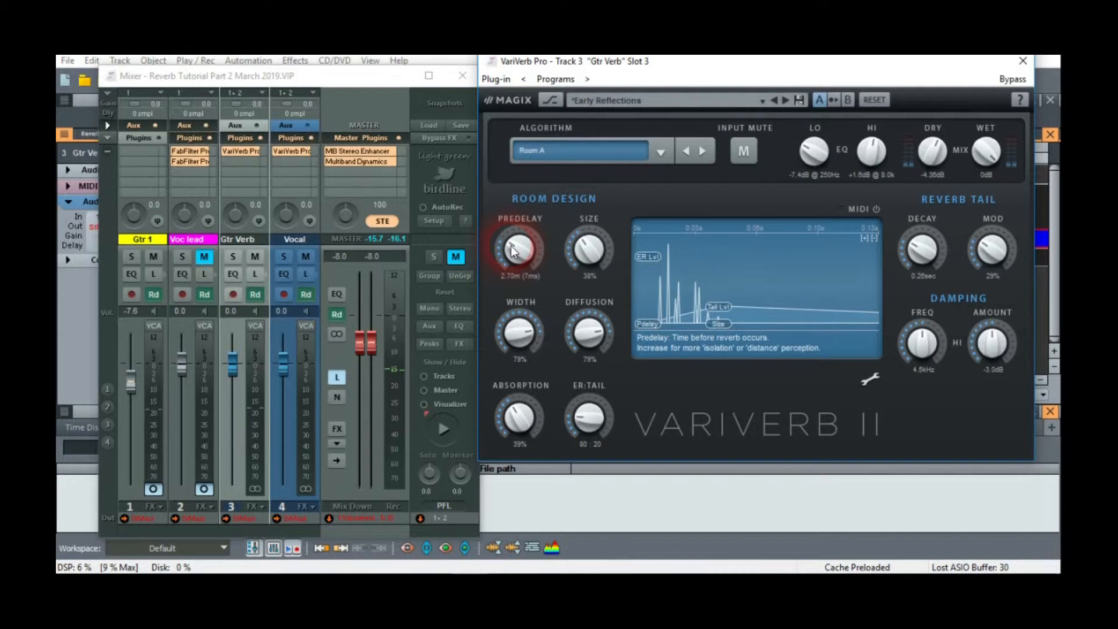
pyautogui.click(672, 294)
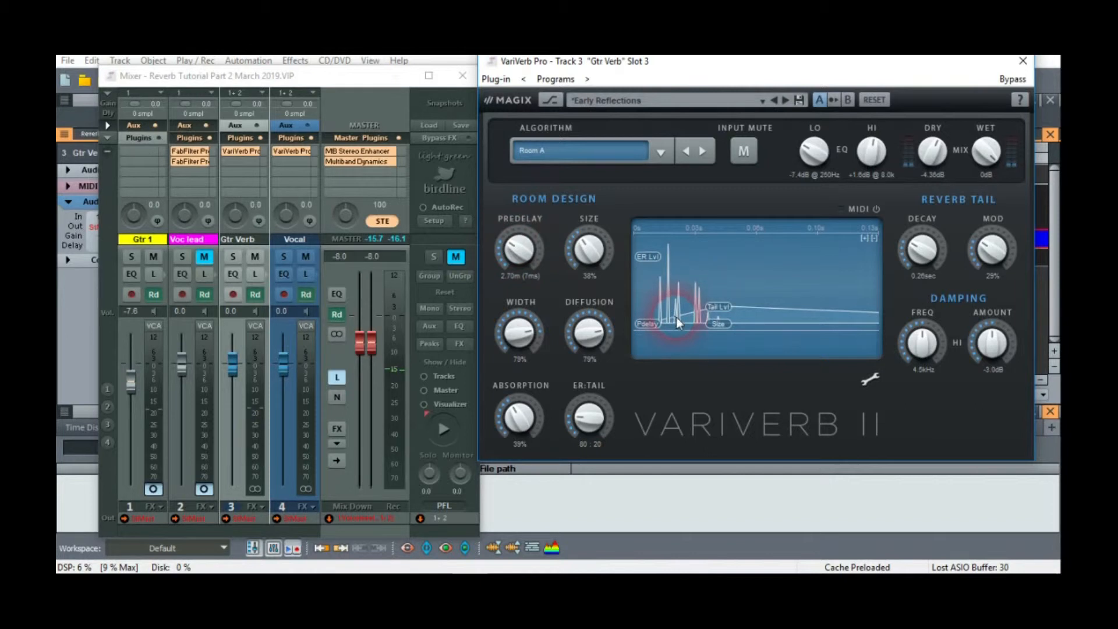
# Step: Audition the guitar reverb with predelay at 23.8 m, 0 m and 30.0 m, and set the predelay to 1.73 m (5 ms)
pyautogui.moveTo(521, 248); pyautogui.dragTo(565, 231)
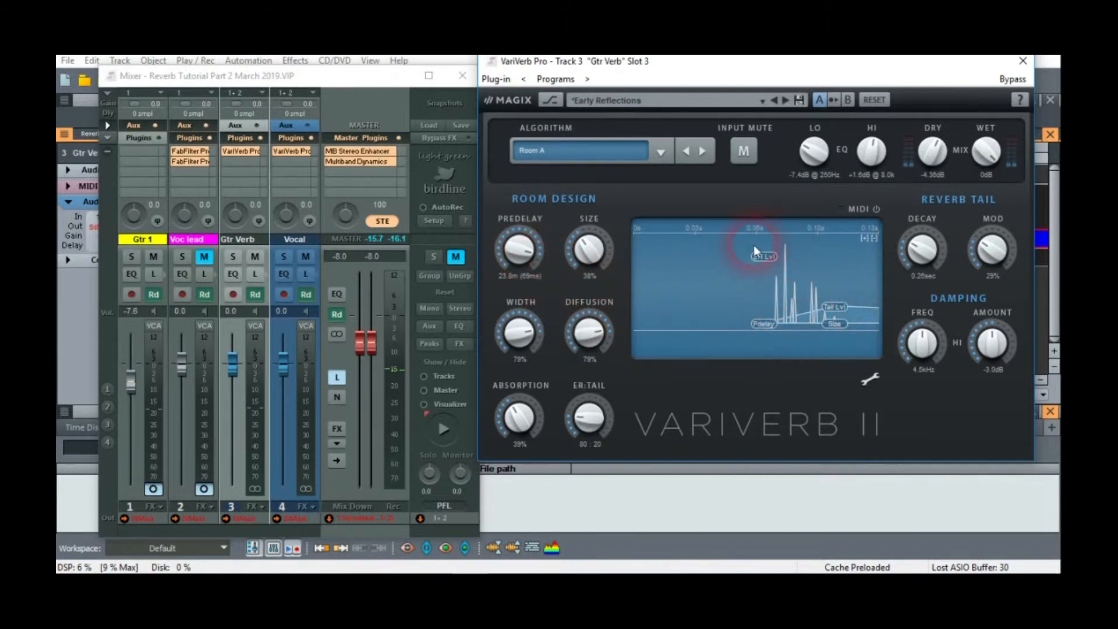
pyautogui.click(442, 429)
pyautogui.moveTo(523, 252); pyautogui.dragTo(503, 359)
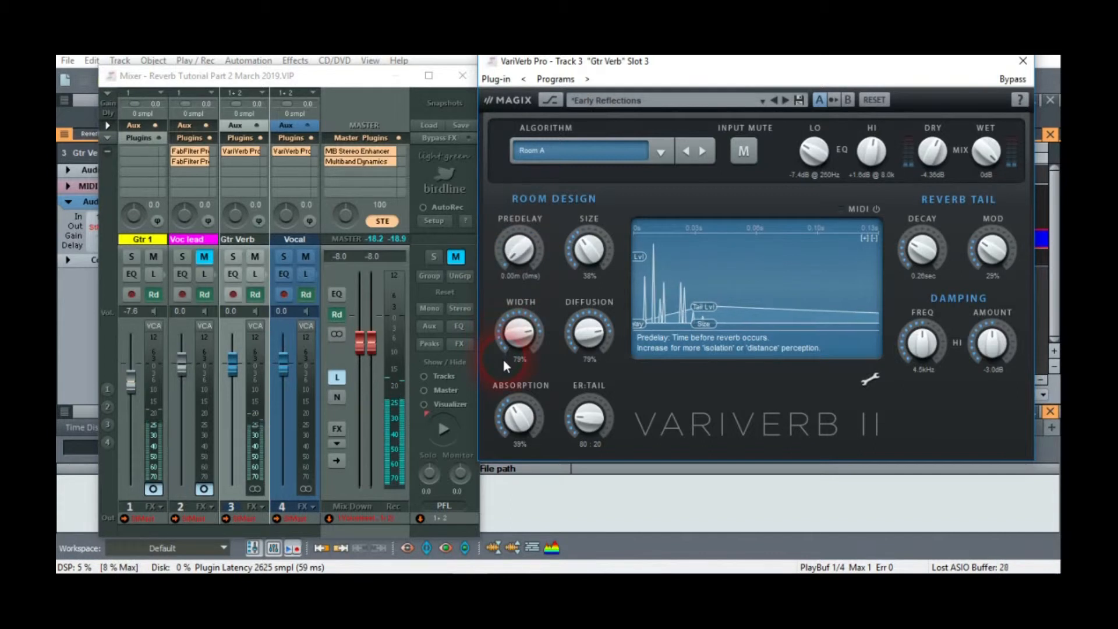
pyautogui.click(442, 430)
pyautogui.click(515, 251)
pyautogui.moveTo(511, 251); pyautogui.dragTo(518, 58)
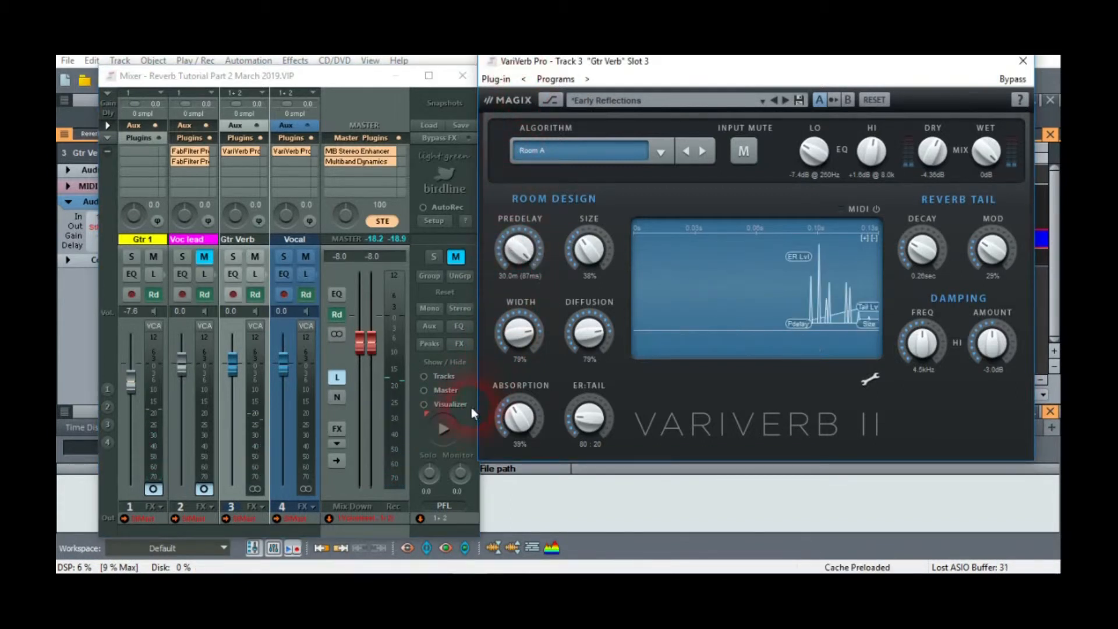
pyautogui.click(442, 429)
pyautogui.click(532, 265)
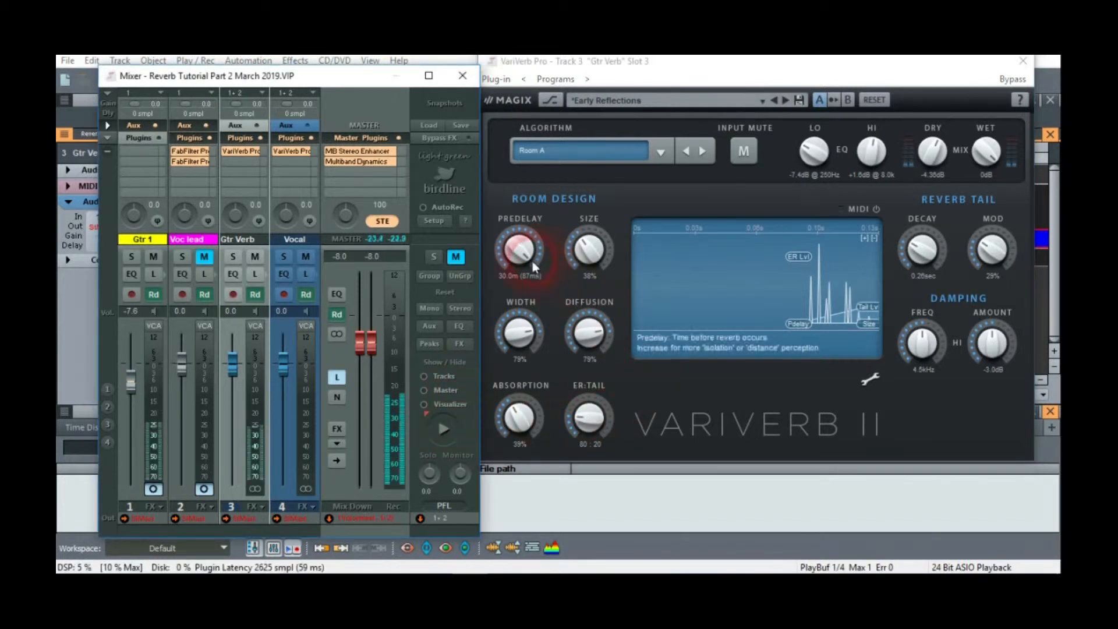
pyautogui.click(440, 431)
pyautogui.moveTo(515, 269); pyautogui.dragTo(517, 367)
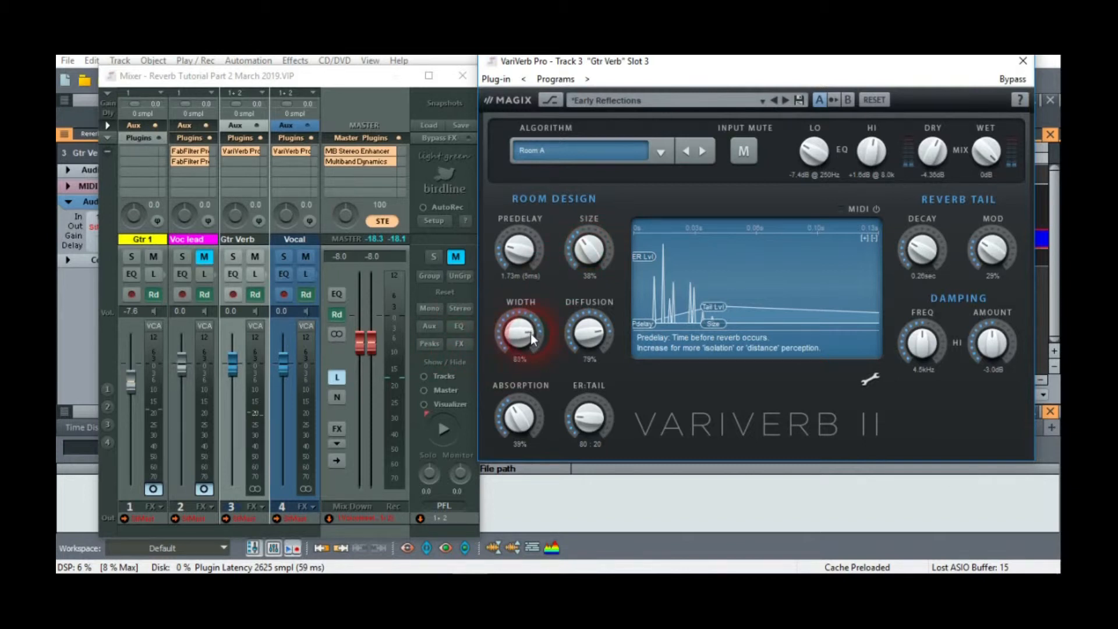
# Step: Try guitar reverb widths of 94% and 73%, and narrow the width to 34% during playback
pyautogui.moveTo(533, 365); pyautogui.dragTo(499, 287)
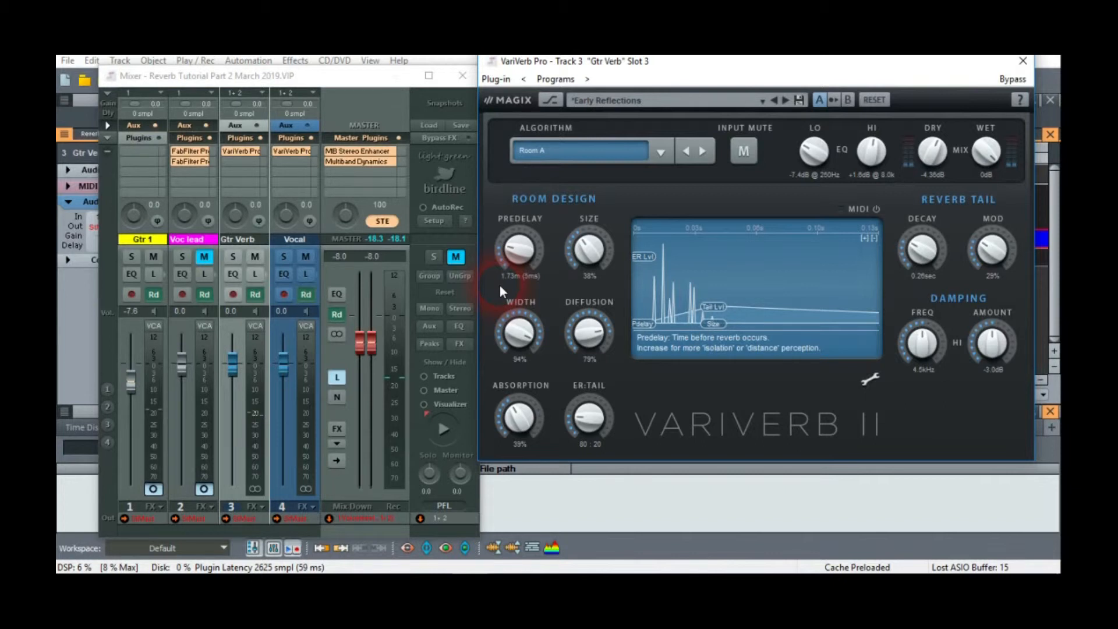
pyautogui.click(514, 332)
pyautogui.moveTo(516, 376); pyautogui.dragTo(515, 281)
pyautogui.click(444, 429)
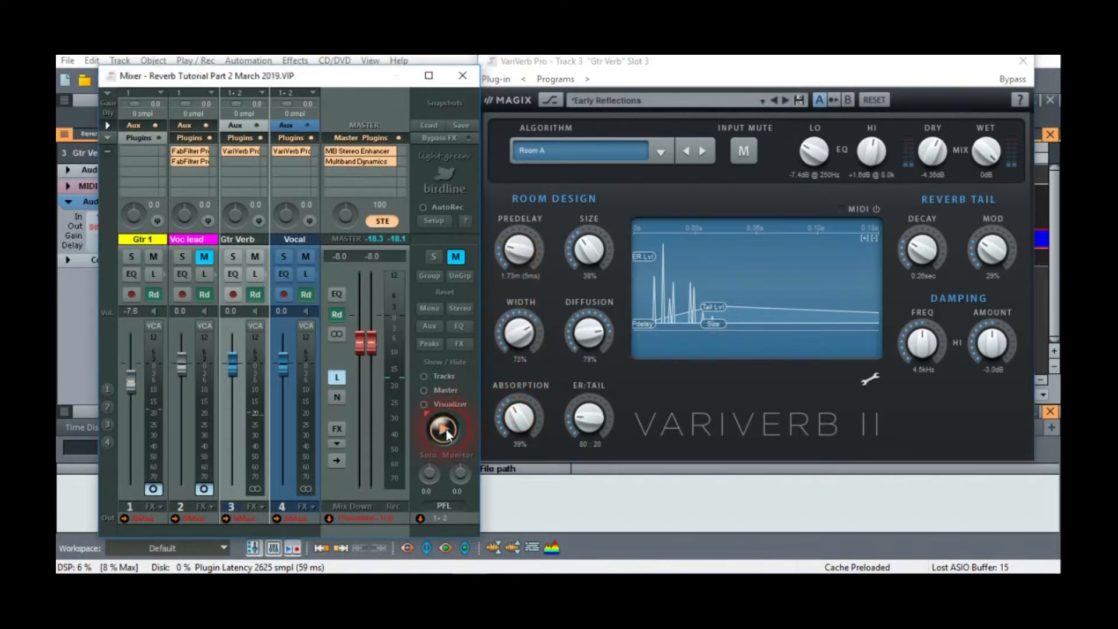
pyautogui.moveTo(530, 341); pyautogui.dragTo(522, 382)
pyautogui.click(448, 430)
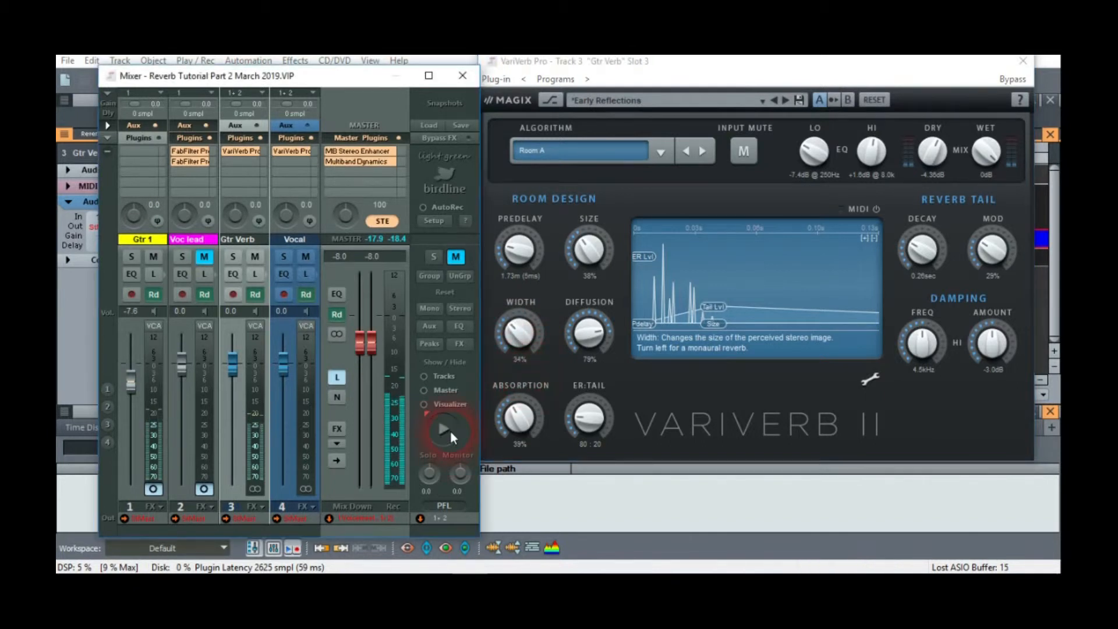
# Step: Reduce the guitar reverb's diffusion to 62%
pyautogui.click(588, 341)
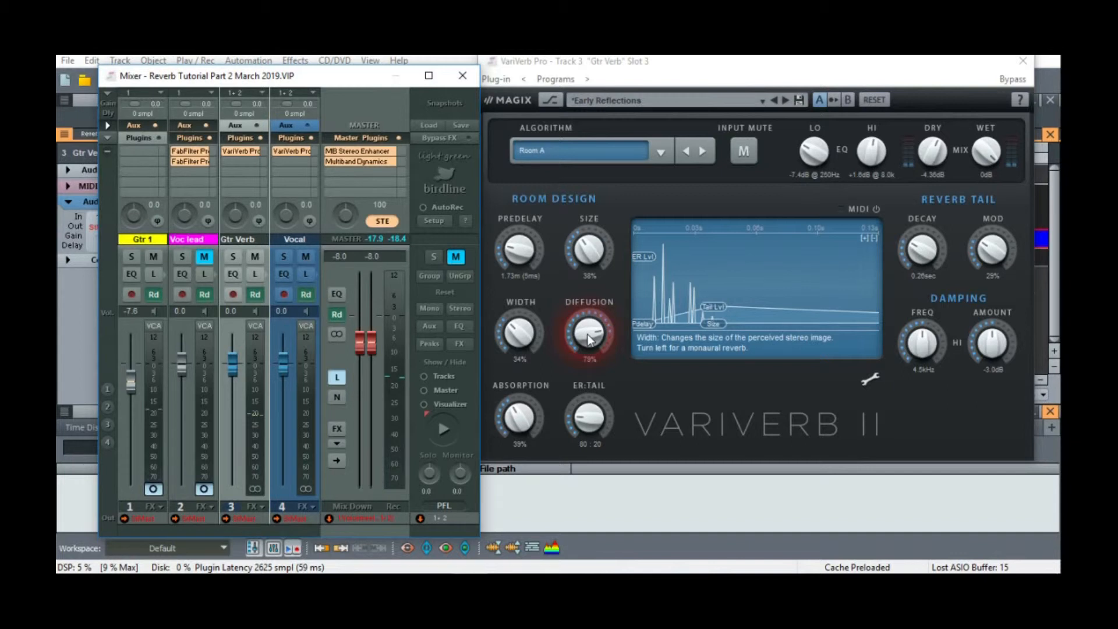
pyautogui.moveTo(590, 335); pyautogui.dragTo(565, 321)
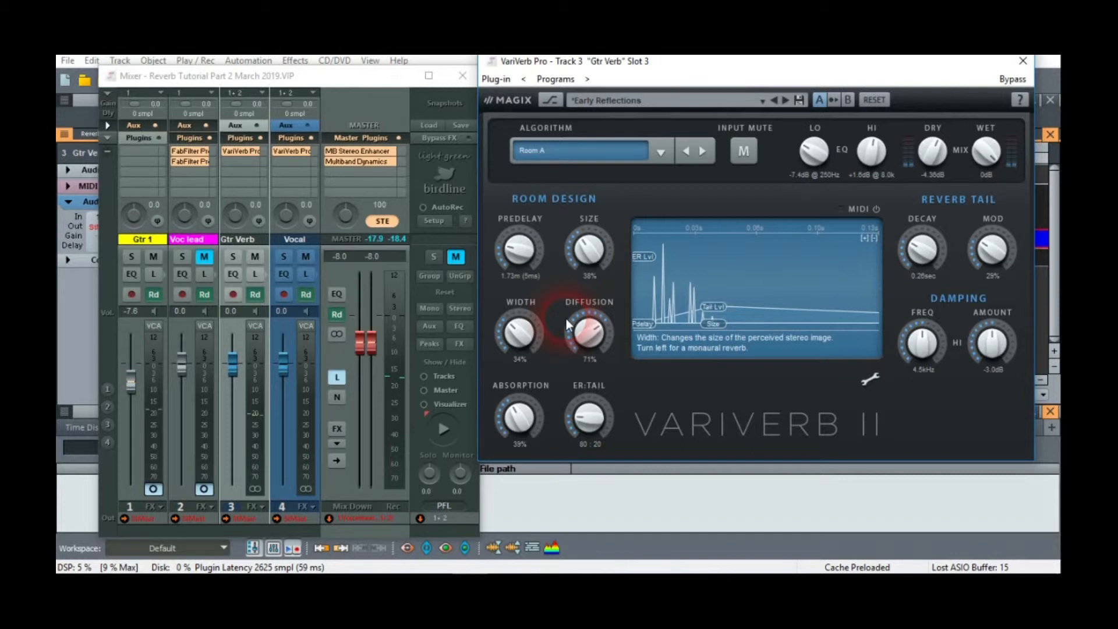
pyautogui.moveTo(566, 319); pyautogui.dragTo(593, 333)
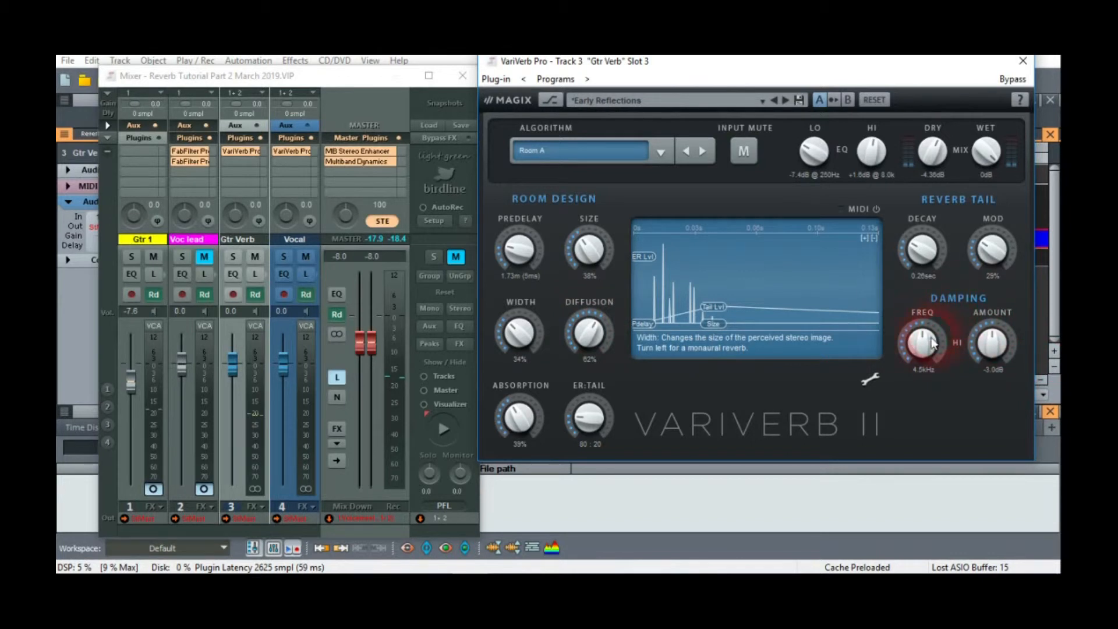
# Step: Set the guitar reverb's high damping frequency to 1.7 kHz and its damping amount to -2.2 dB
pyautogui.moveTo(922, 348); pyautogui.dragTo(925, 315)
pyautogui.moveTo(1002, 349); pyautogui.dragTo(991, 308)
pyautogui.moveTo(932, 341); pyautogui.dragTo(931, 413)
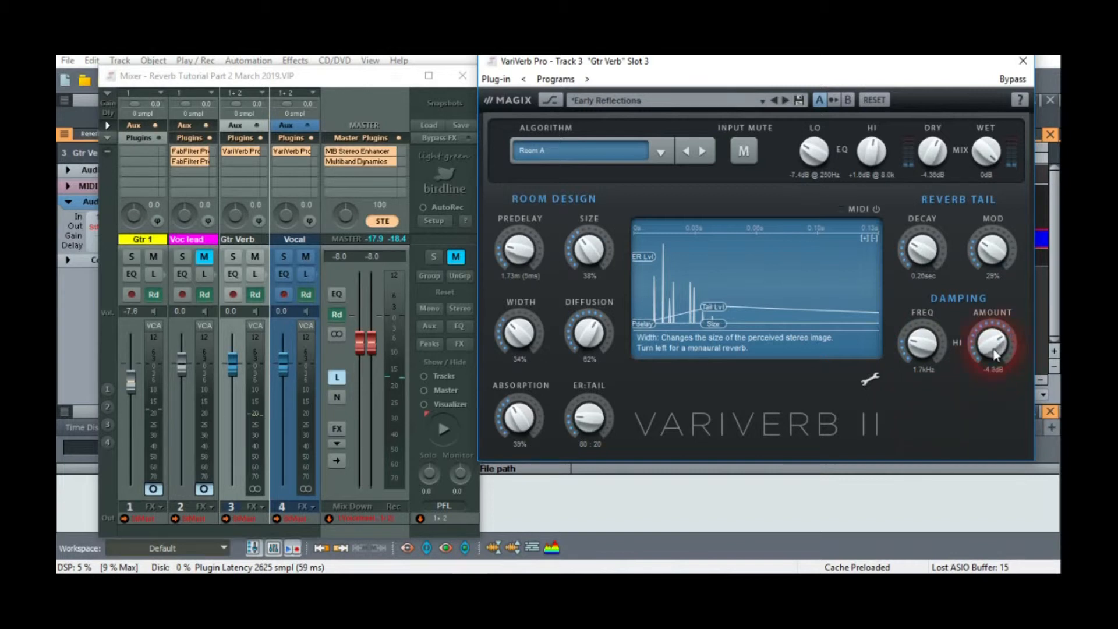
pyautogui.moveTo(990, 341); pyautogui.dragTo(989, 401)
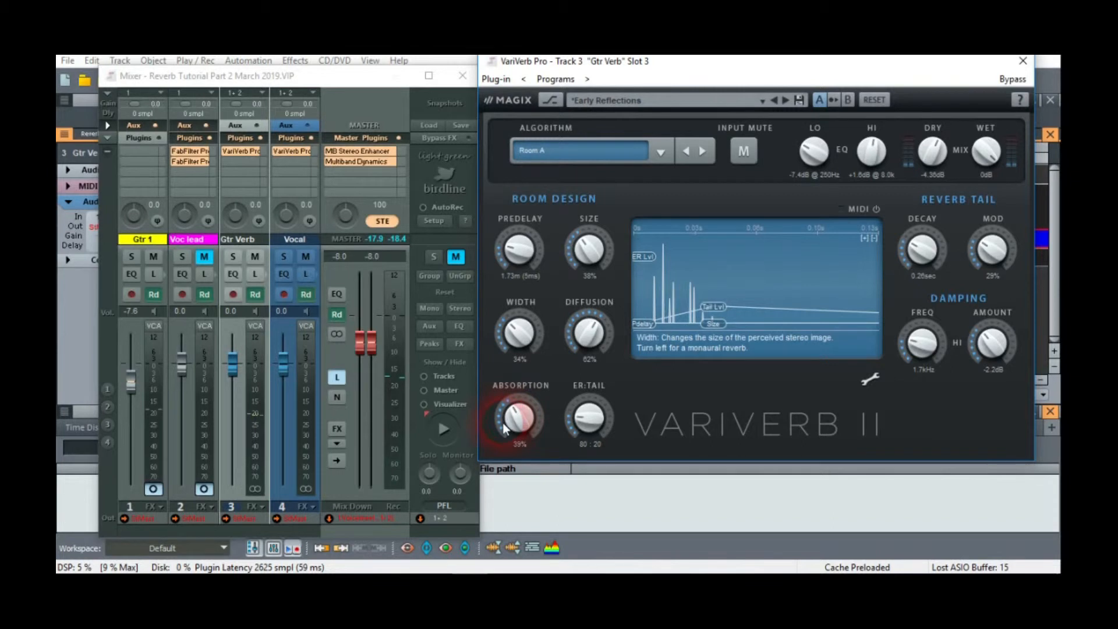
# Step: Try full absorption on the guitar reverb, set absorption to 43%, and set the early-reflection-to-tail ratio to 32:68
pyautogui.moveTo(520, 431); pyautogui.dragTo(634, 278)
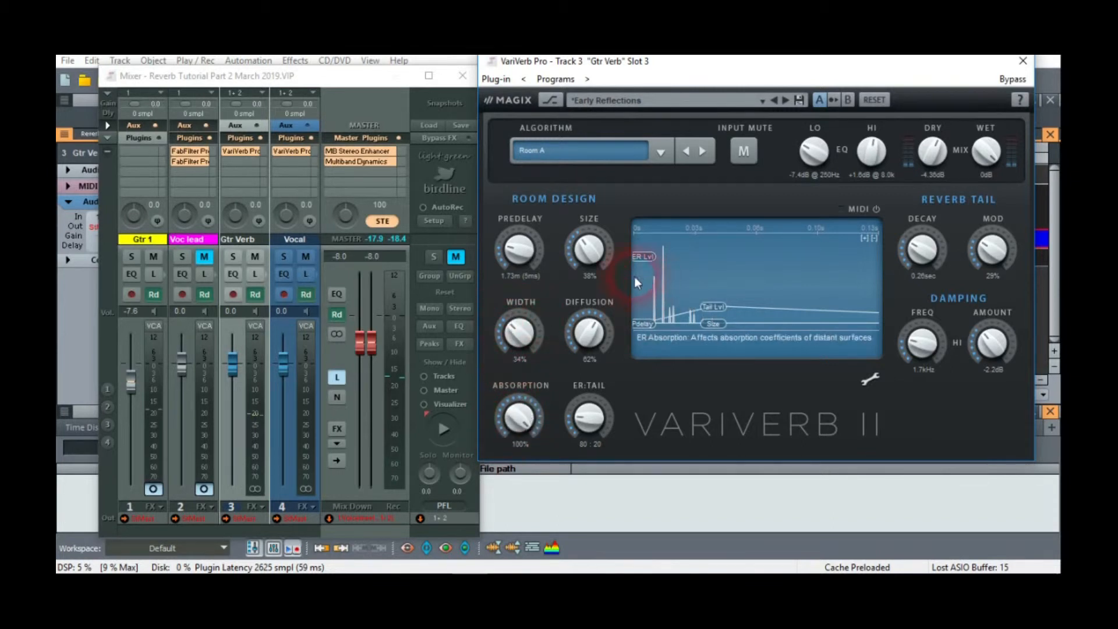
pyautogui.moveTo(514, 420); pyautogui.dragTo(581, 439)
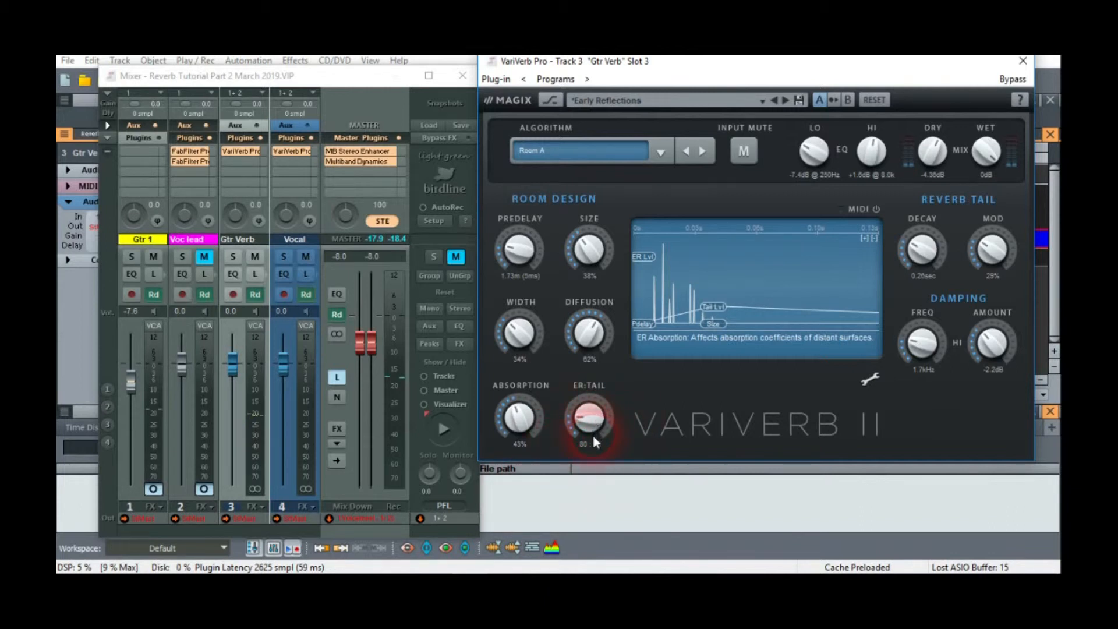
pyautogui.moveTo(593, 434); pyautogui.dragTo(583, 385)
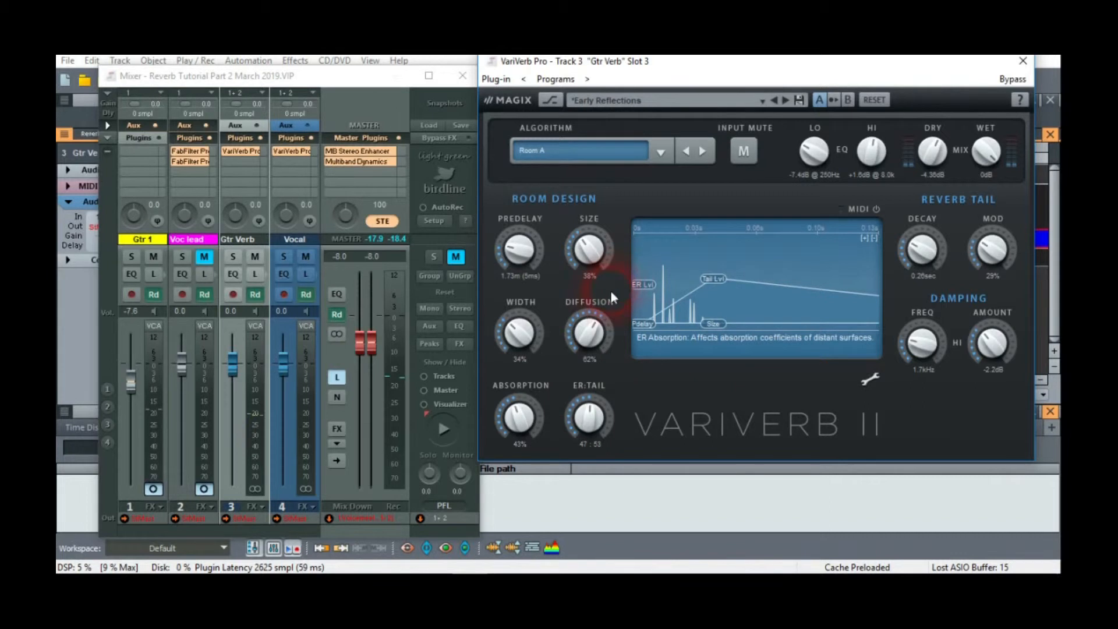
pyautogui.moveTo(608, 421); pyautogui.dragTo(588, 389)
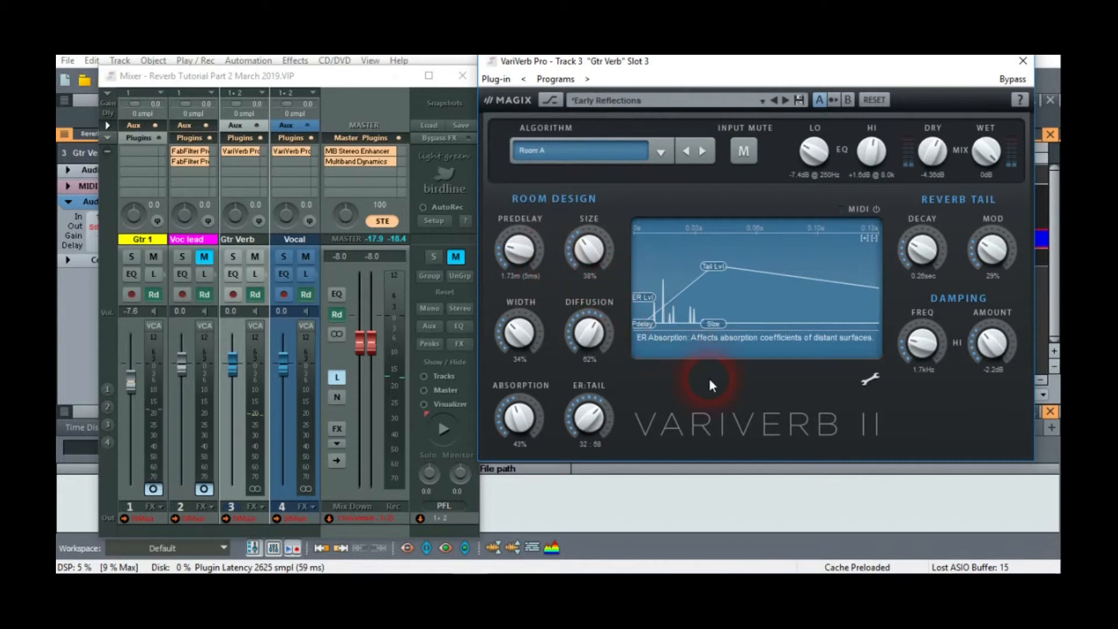
# Step: Close the guitar reverb and open the Vocal track's VariVerb Pro while briefly playing the project
pyautogui.click(1023, 60)
pyautogui.click(297, 174)
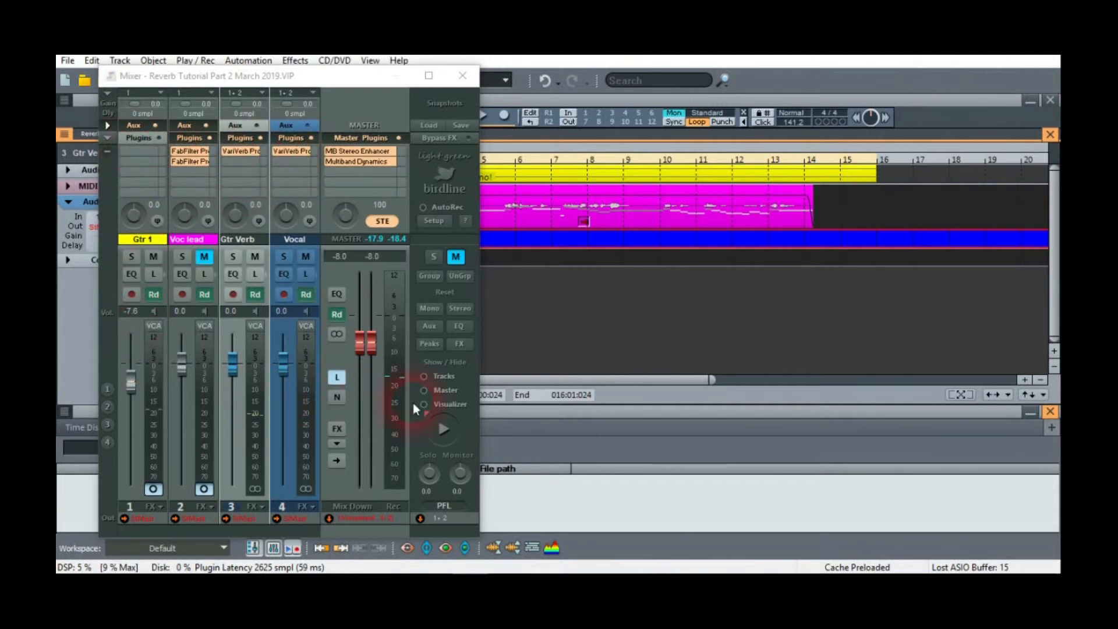
pyautogui.click(446, 430)
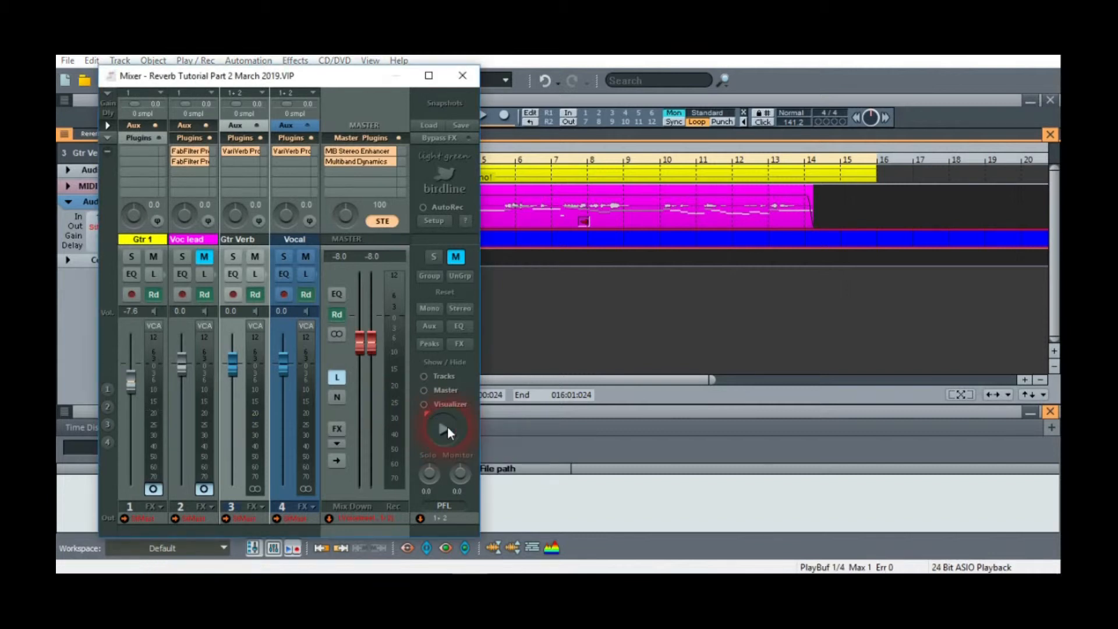
pyautogui.doubleClick(293, 153)
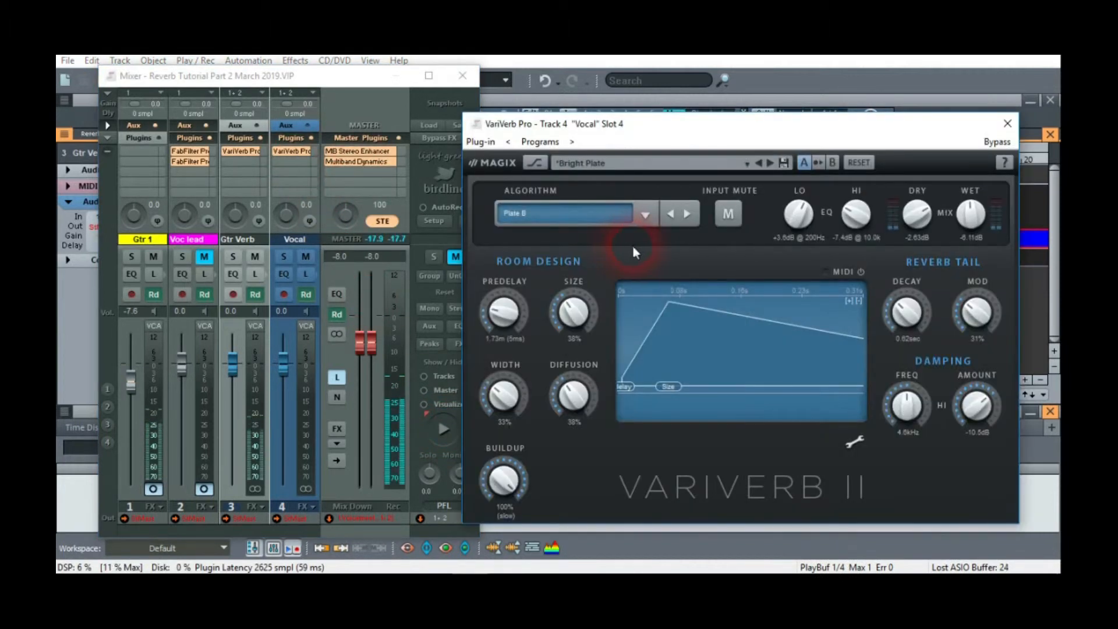
pyautogui.click(443, 429)
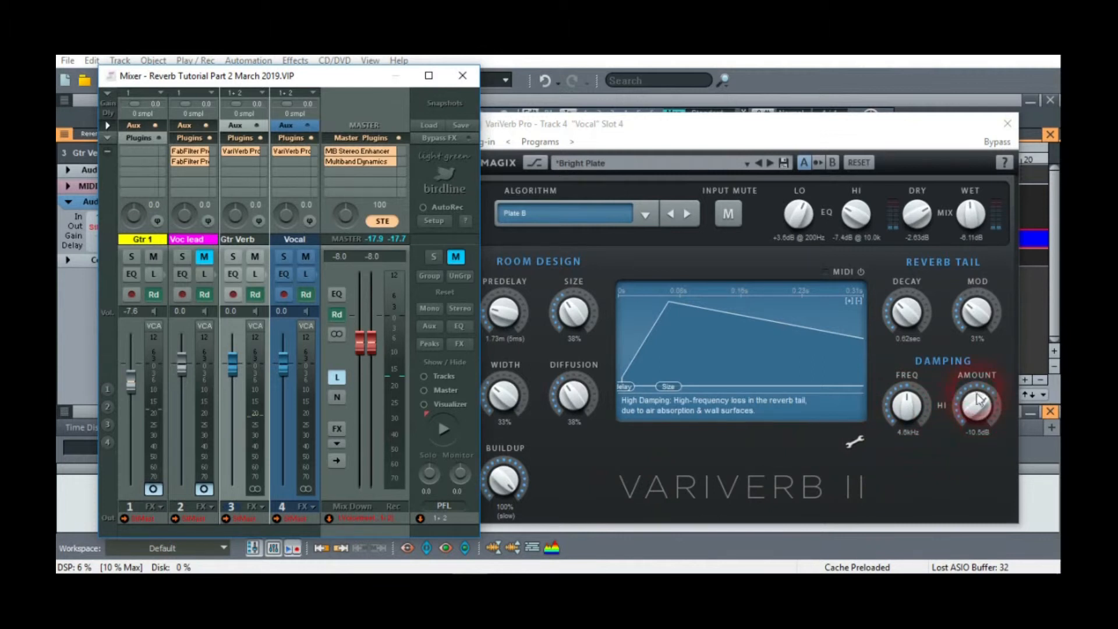
# Step: Audition shorter and longer decay times on the vocal reverb, ending with decay at 0.52 sec and modulation at 30%
pyautogui.click(441, 431)
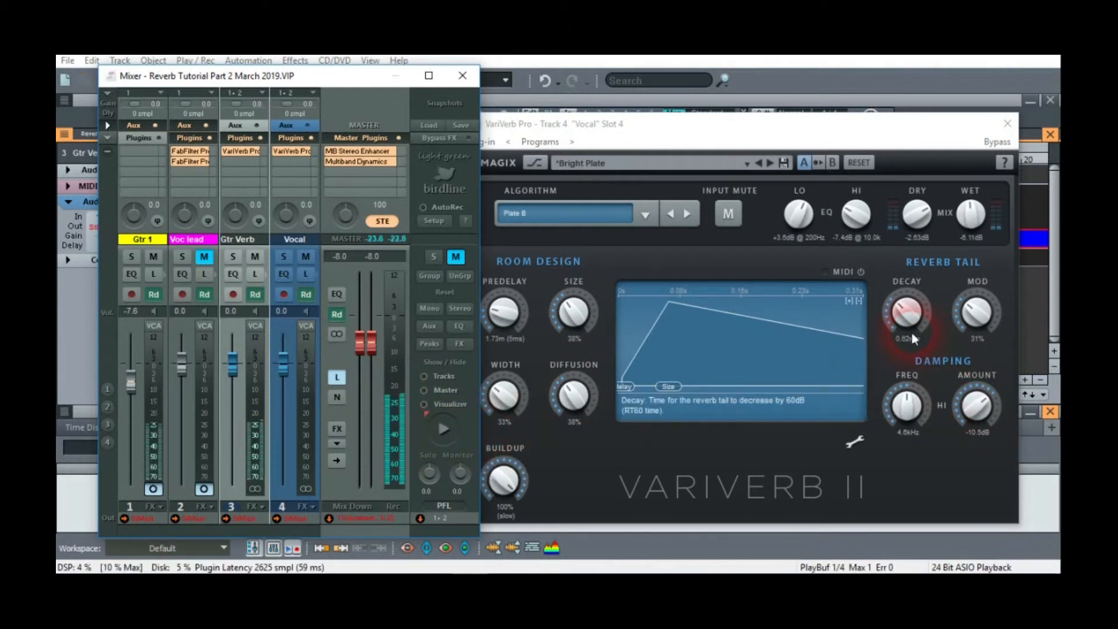
pyautogui.moveTo(904, 317); pyautogui.dragTo(930, 332)
pyautogui.click(445, 428)
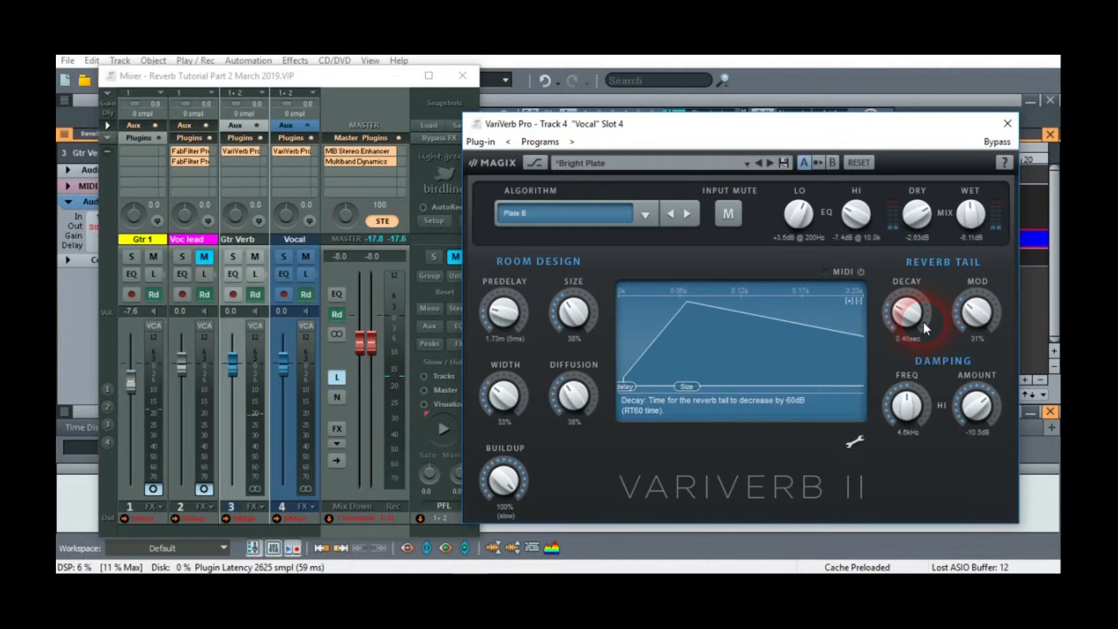
pyautogui.moveTo(909, 313); pyautogui.dragTo(908, 303)
pyautogui.click(443, 430)
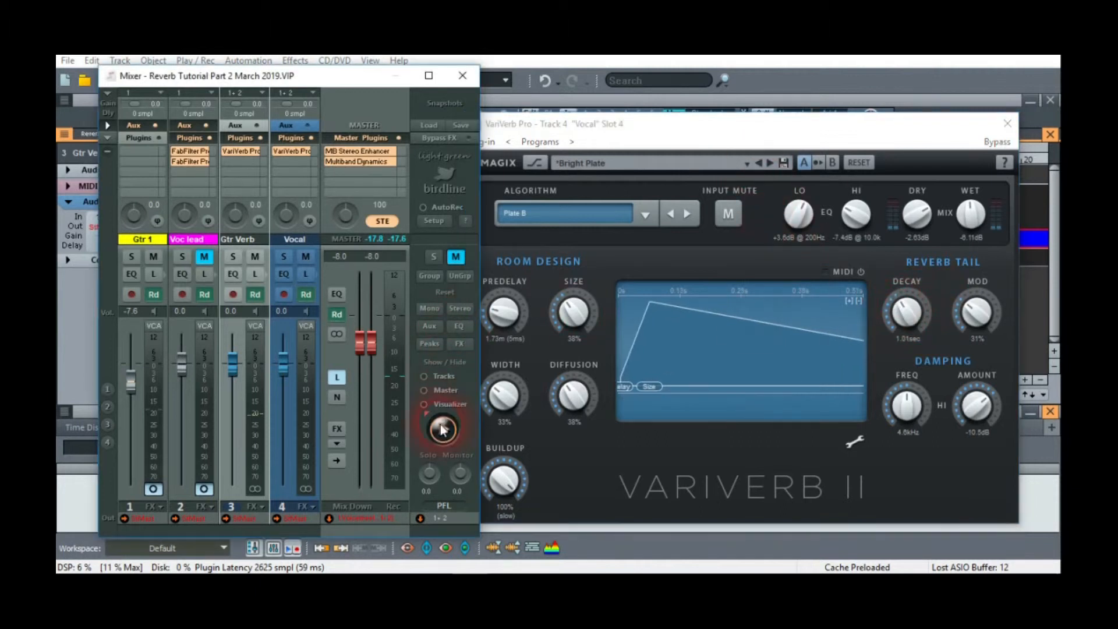
pyautogui.moveTo(906, 314)
pyautogui.mouseDown()
pyautogui.moveTo(893, 323)
pyautogui.moveTo(897, 308)
pyautogui.mouseUp()
pyautogui.moveTo(973, 313); pyautogui.dragTo(973, 316)
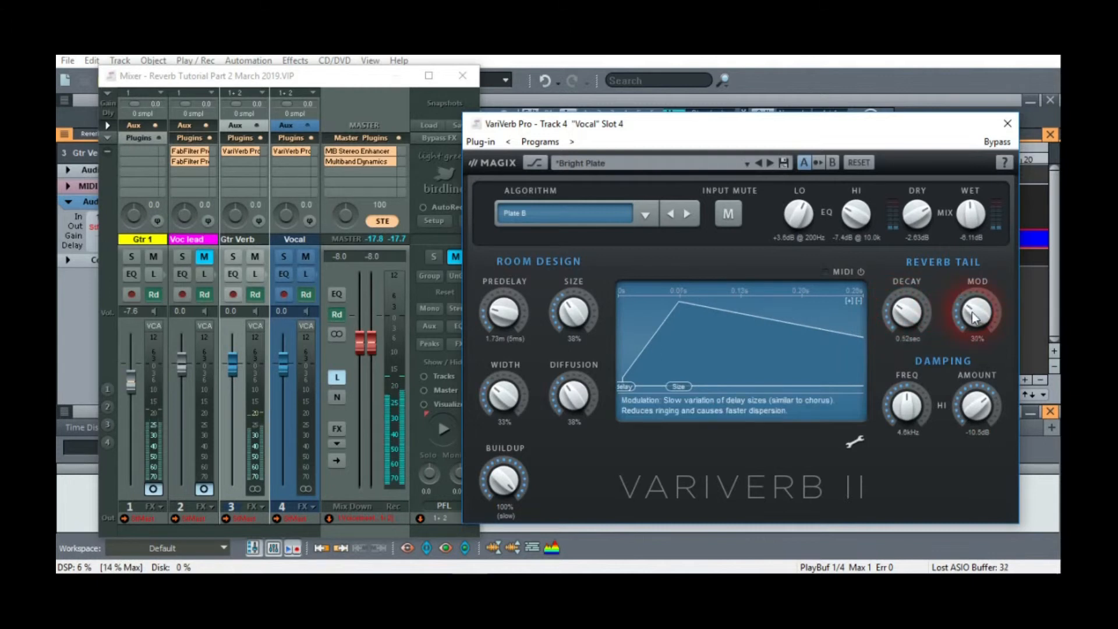
pyautogui.click(449, 422)
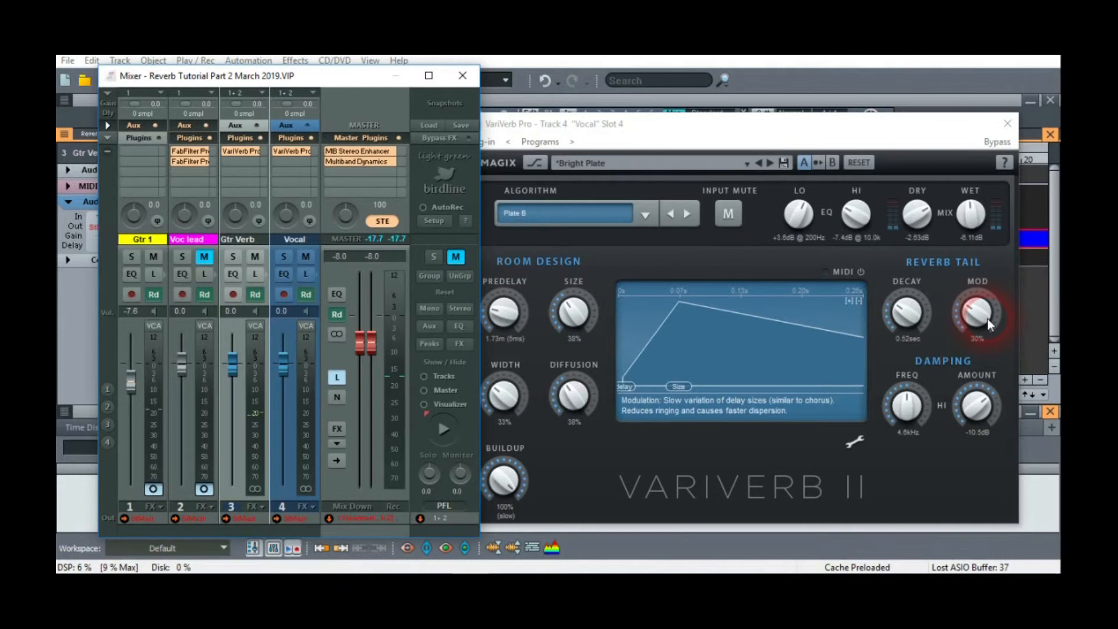
# Step: Swap the vocal reverb for the guitar reverb, start playback and increase the guitar reverb's room size to 41%
pyautogui.click(1008, 123)
pyautogui.click(242, 151)
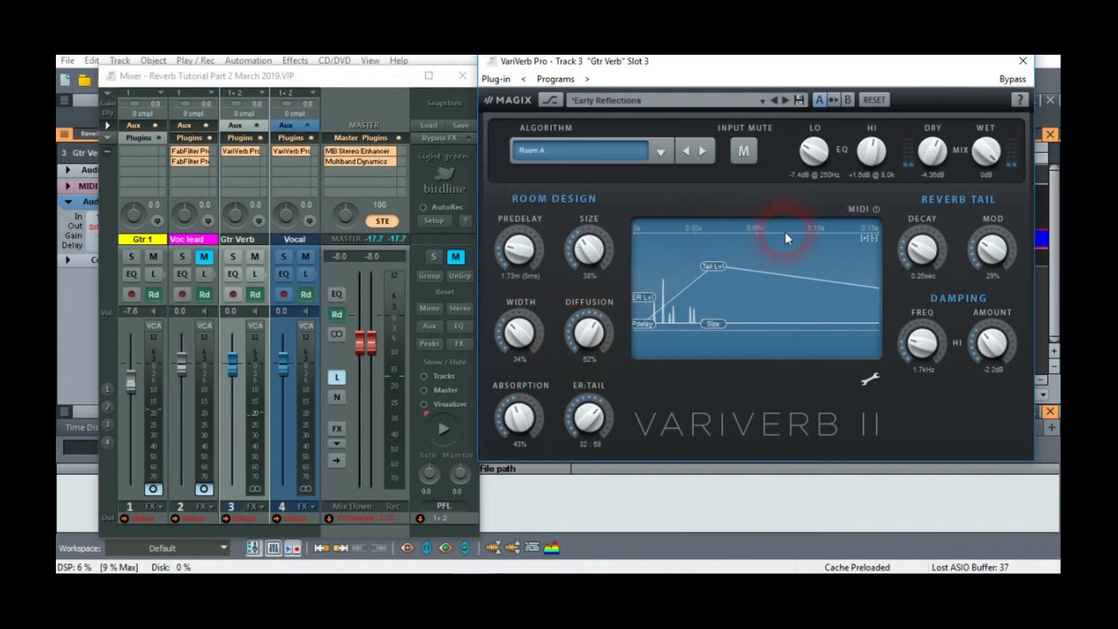
pyautogui.click(441, 425)
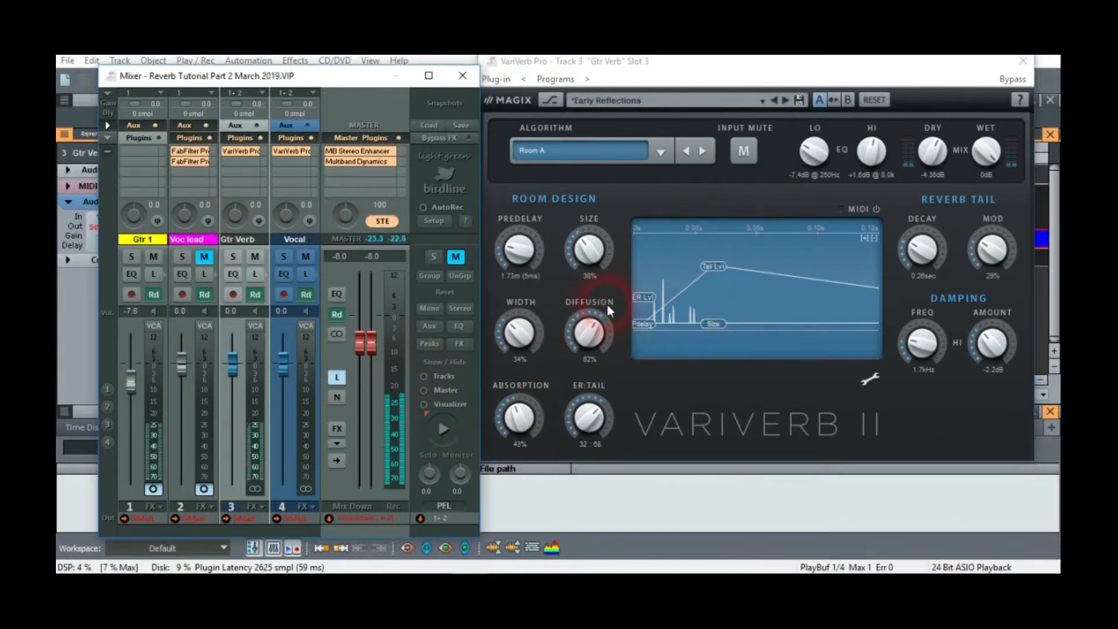
pyautogui.moveTo(589, 252); pyautogui.dragTo(589, 249)
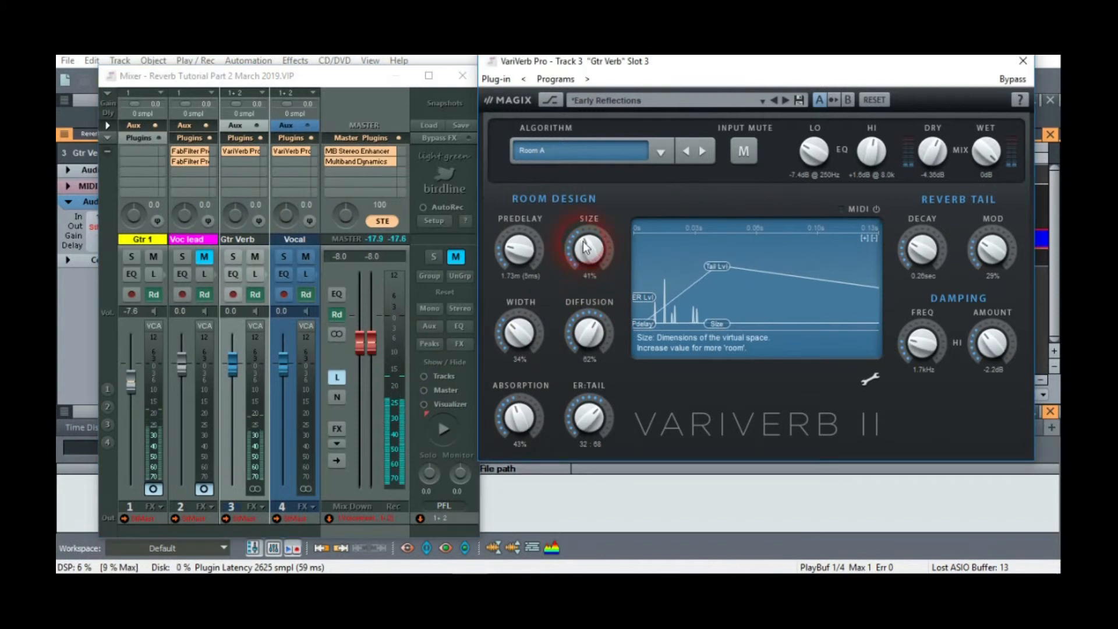
# Step: Close the guitar reverb and reopen the Vocal track's VariVerb Pro during playback
pyautogui.click(1021, 60)
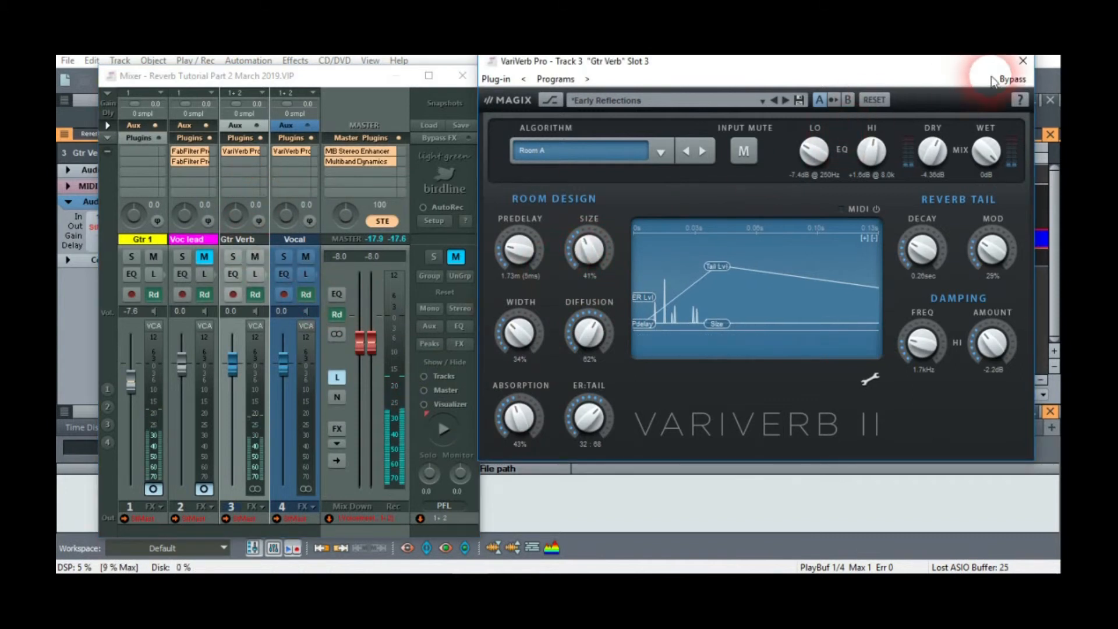
pyautogui.click(284, 153)
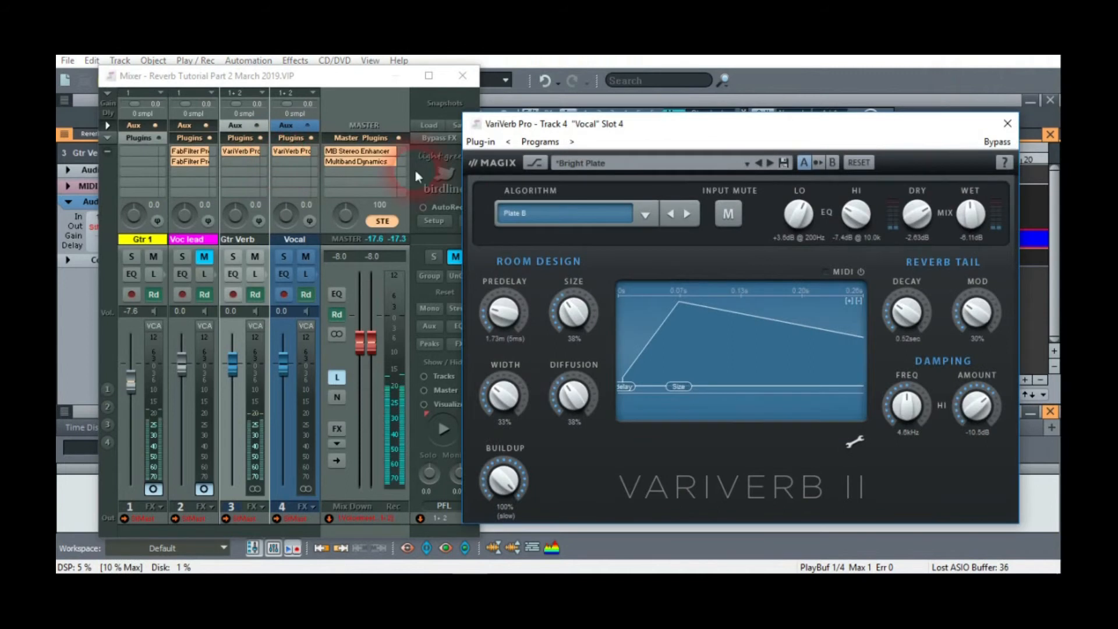
# Step: Unmute the Voc lead track and, after auditioning a strong treble boost, set the vocal reverb's high EQ to -4.7 dB
pyautogui.moveTo(856, 213); pyautogui.dragTo(869, 156)
pyautogui.click(200, 265)
pyautogui.click(199, 265)
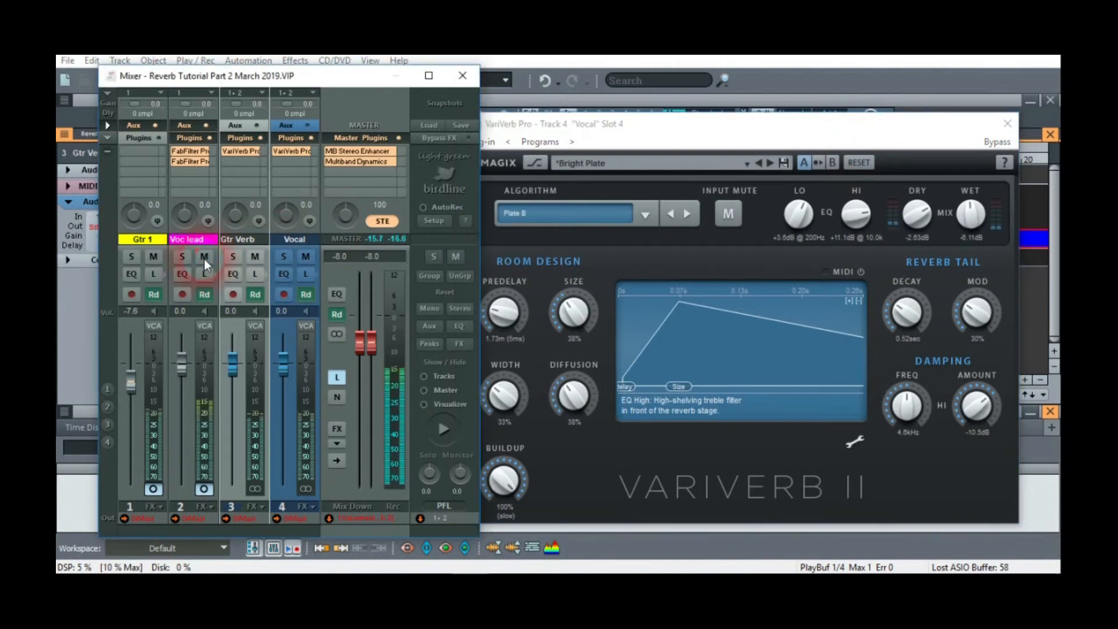
pyautogui.moveTo(847, 214); pyautogui.dragTo(844, 226)
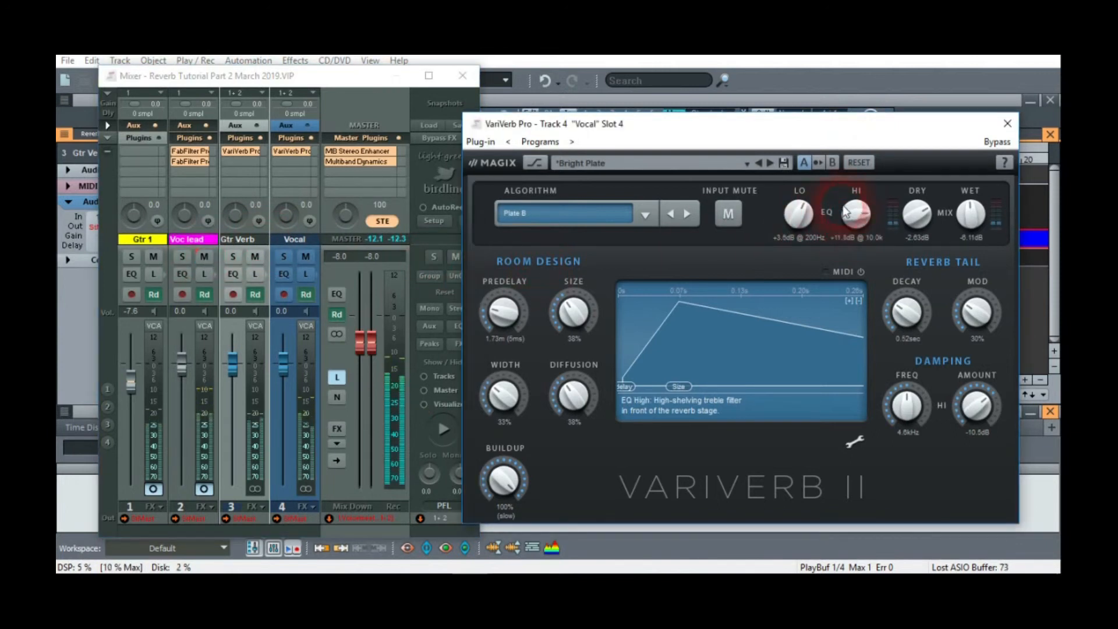
pyautogui.moveTo(855, 212); pyautogui.dragTo(862, 286)
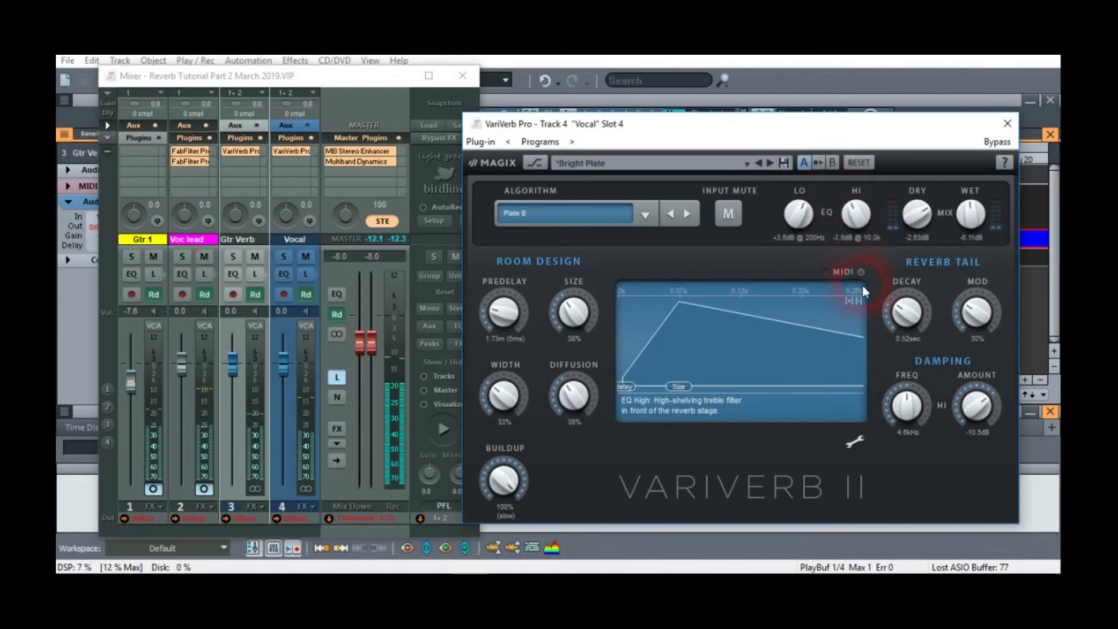
# Step: Audition a lower dry level on the vocal reverb, ending with the dry mix at -3.30 dB
pyautogui.moveTo(916, 215)
pyautogui.mouseDown()
pyautogui.moveTo(903, 223)
pyautogui.moveTo(912, 236)
pyautogui.mouseUp()
pyautogui.moveTo(928, 273); pyautogui.dragTo(938, 299)
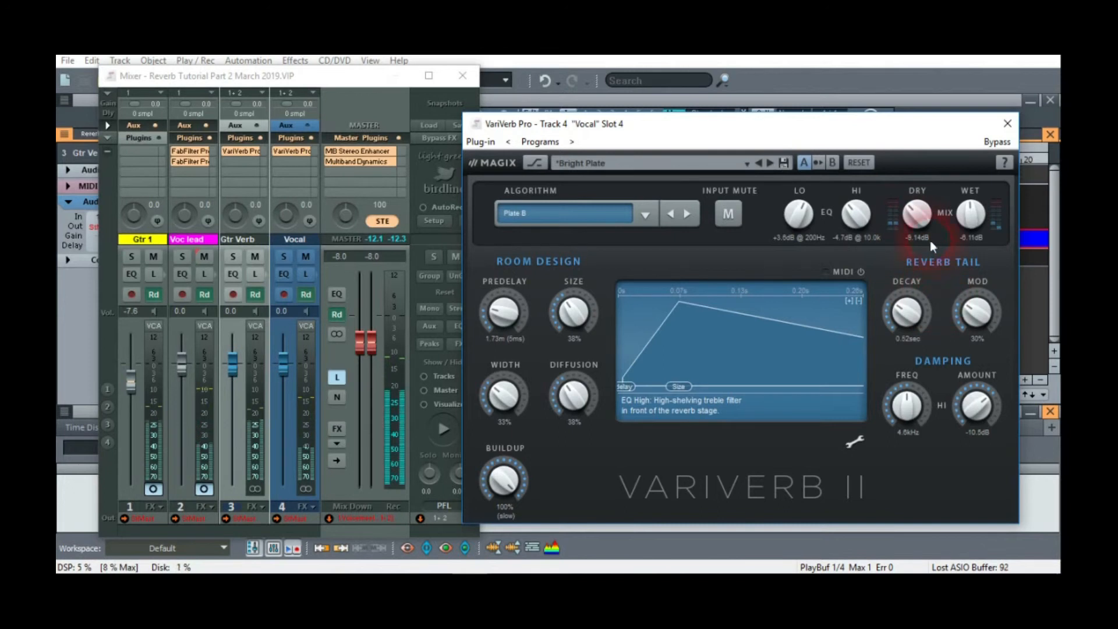
pyautogui.click(917, 225)
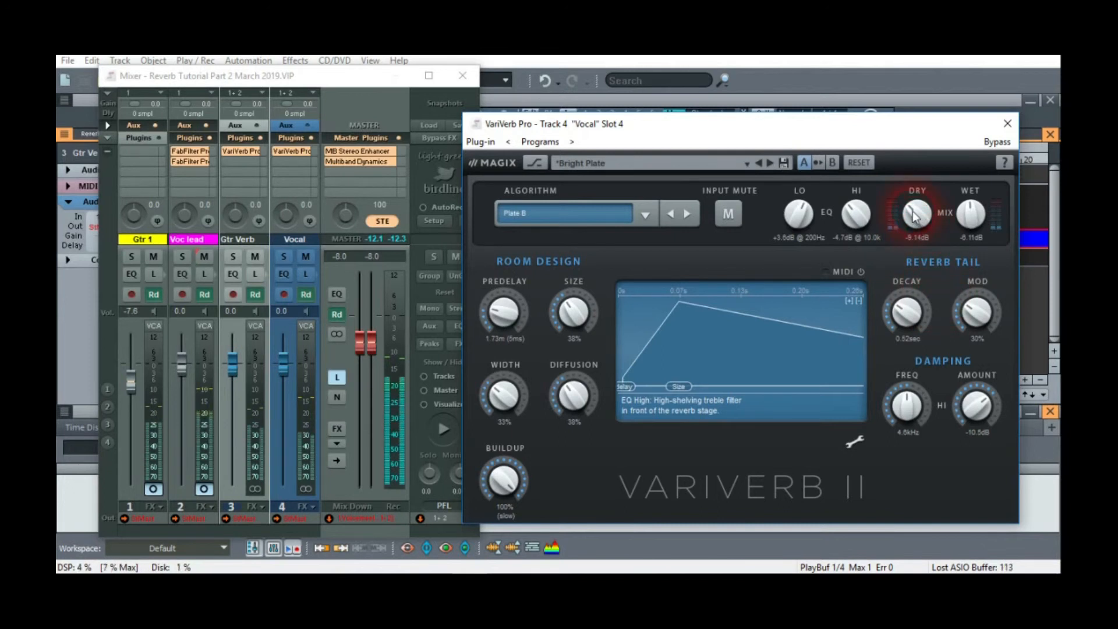
pyautogui.moveTo(914, 210); pyautogui.dragTo(920, 152)
# Step: Set the vocal reverb's room size to 44%, decay to 1.76 sec and modulation to 36%
pyautogui.moveTo(574, 310); pyautogui.dragTo(575, 303)
pyautogui.moveTo(900, 313); pyautogui.dragTo(899, 292)
pyautogui.click(967, 309)
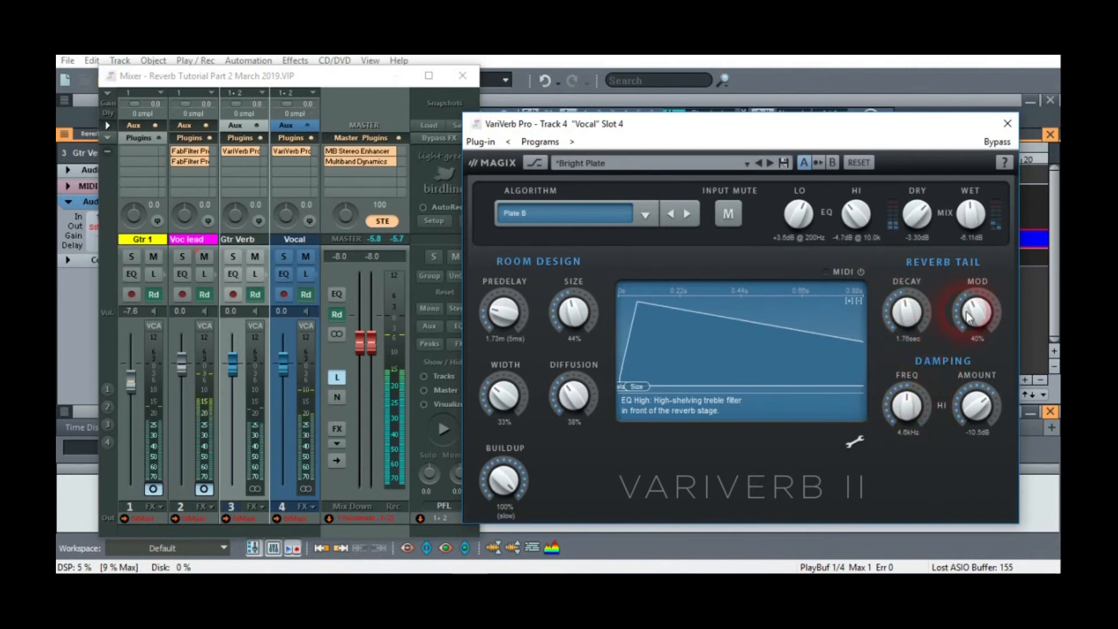
pyautogui.moveTo(972, 303); pyautogui.dragTo(972, 308)
# Step: Set the vocal reverb's width to 70% and diffusion to 35%, and close the plug-in
pyautogui.moveTo(501, 395); pyautogui.dragTo(522, 365)
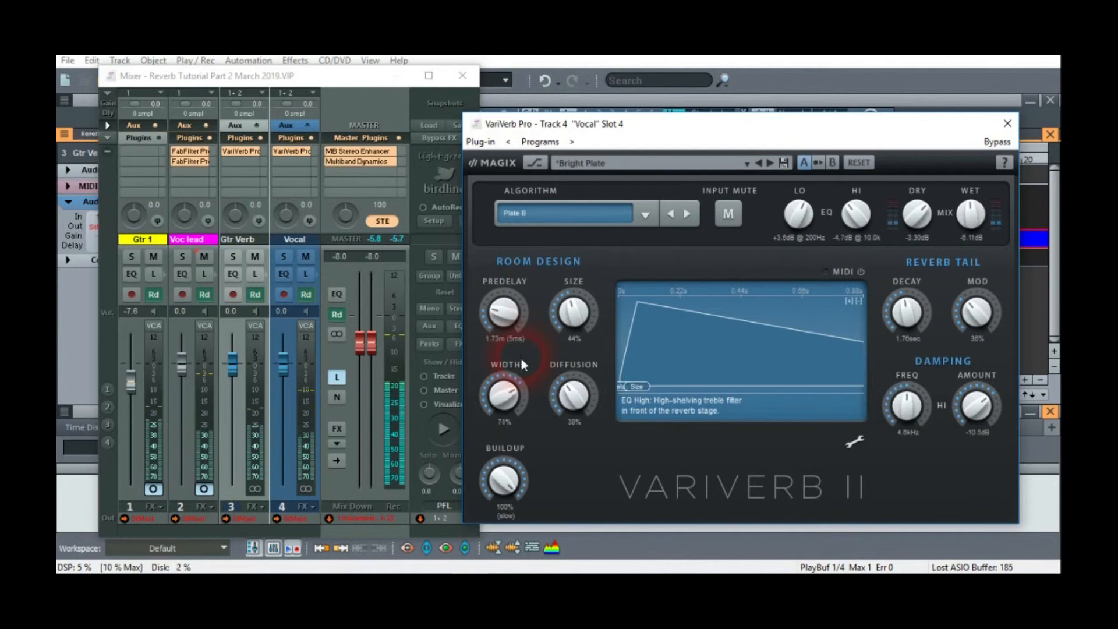
pyautogui.moveTo(572, 393)
pyautogui.mouseDown()
pyautogui.moveTo(571, 368)
pyautogui.moveTo(569, 392)
pyautogui.mouseUp()
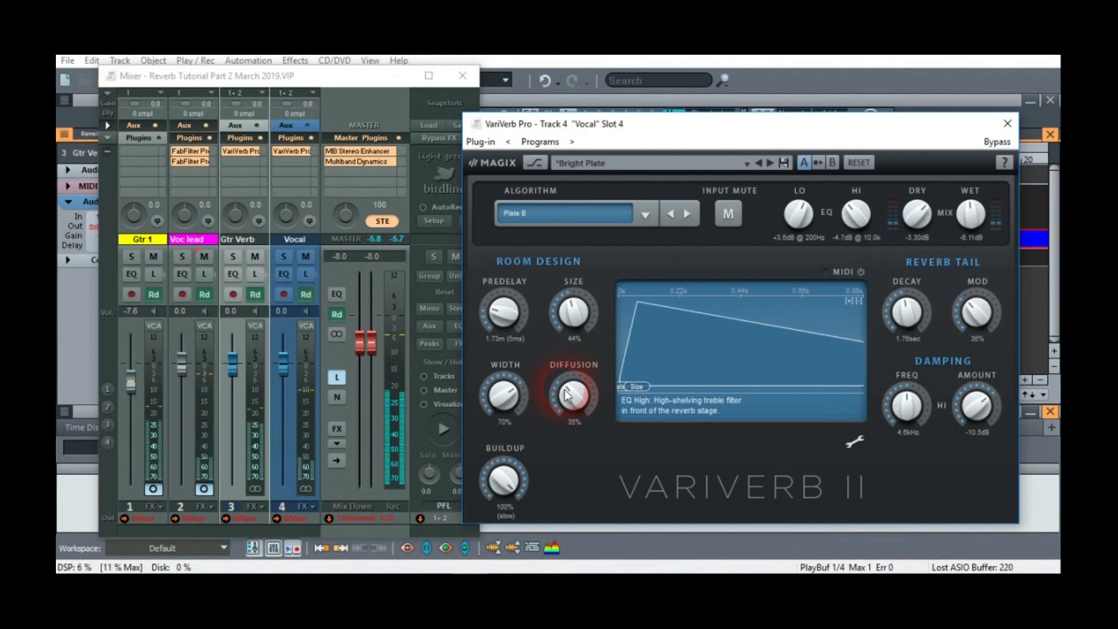
pyautogui.click(1007, 124)
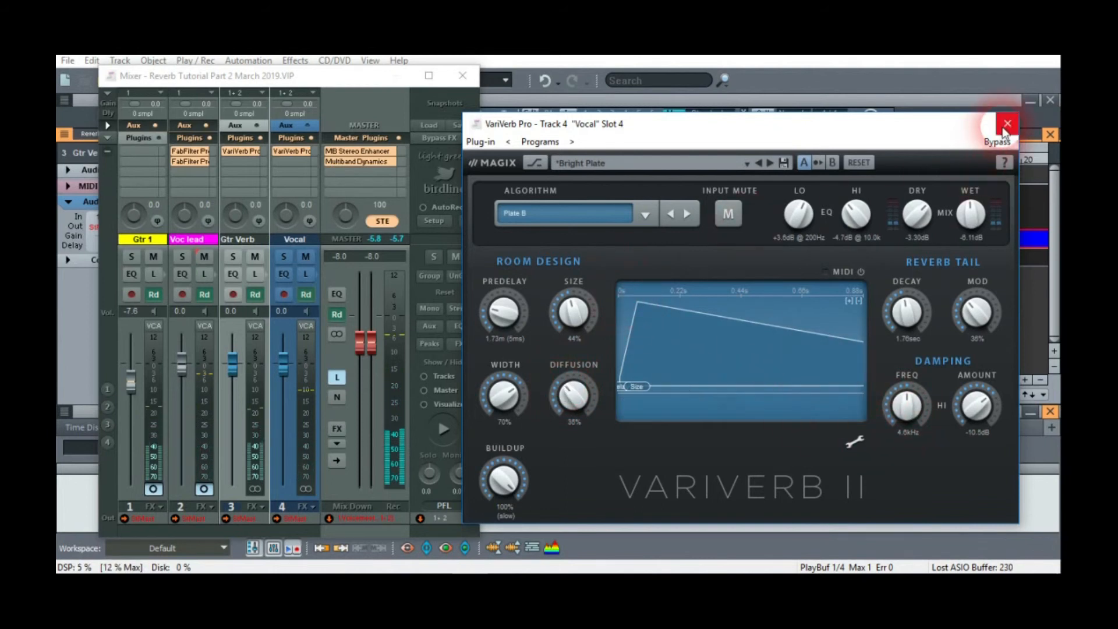
# Step: Open the Gtr Verb track's VariVerb Pro and set diffusion to 56% and the ER:Tail balance to 48:52
pyautogui.click(229, 158)
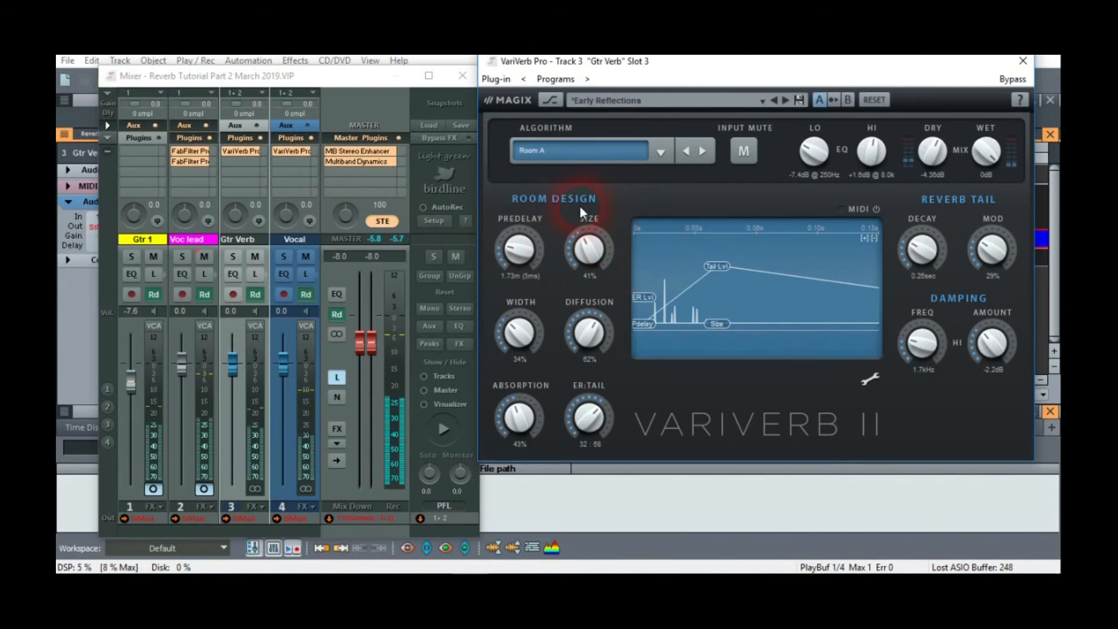
pyautogui.click(589, 332)
pyautogui.moveTo(589, 333); pyautogui.dragTo(590, 340)
pyautogui.moveTo(589, 412)
pyautogui.mouseDown()
pyautogui.moveTo(574, 326)
pyautogui.moveTo(581, 431)
pyautogui.mouseUp()
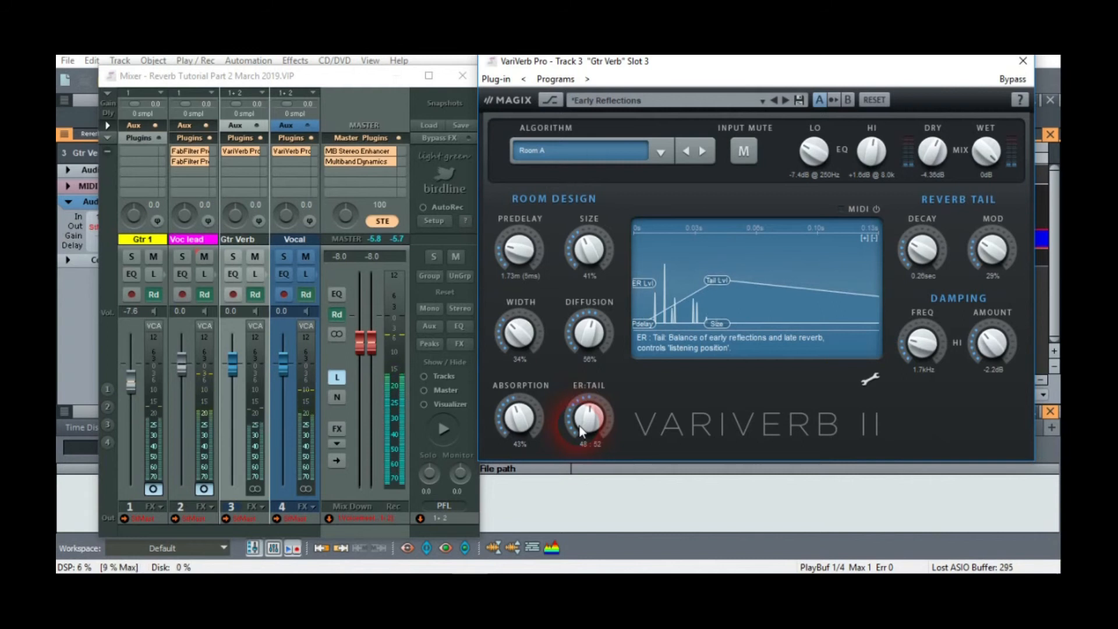
# Step: Fine-tune the guitar reverb to an ER:Tail balance of 46:54 and 2.3 kHz damping frequency, adjust its low EQ and close it
pyautogui.moveTo(672, 61); pyautogui.dragTo(661, 106)
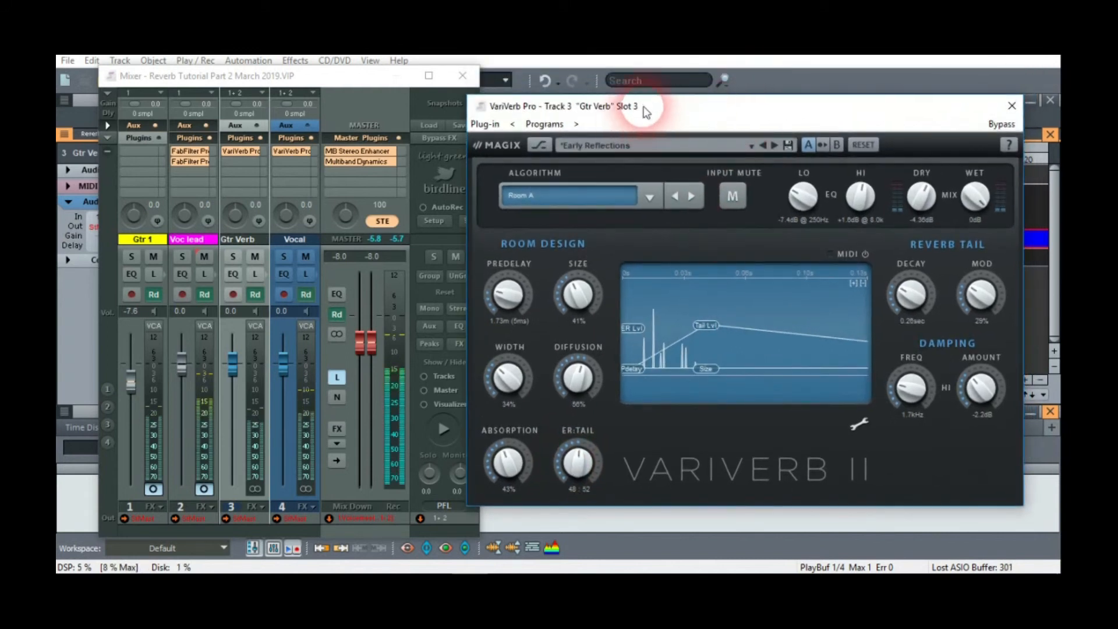
pyautogui.moveTo(588, 109); pyautogui.dragTo(612, 118)
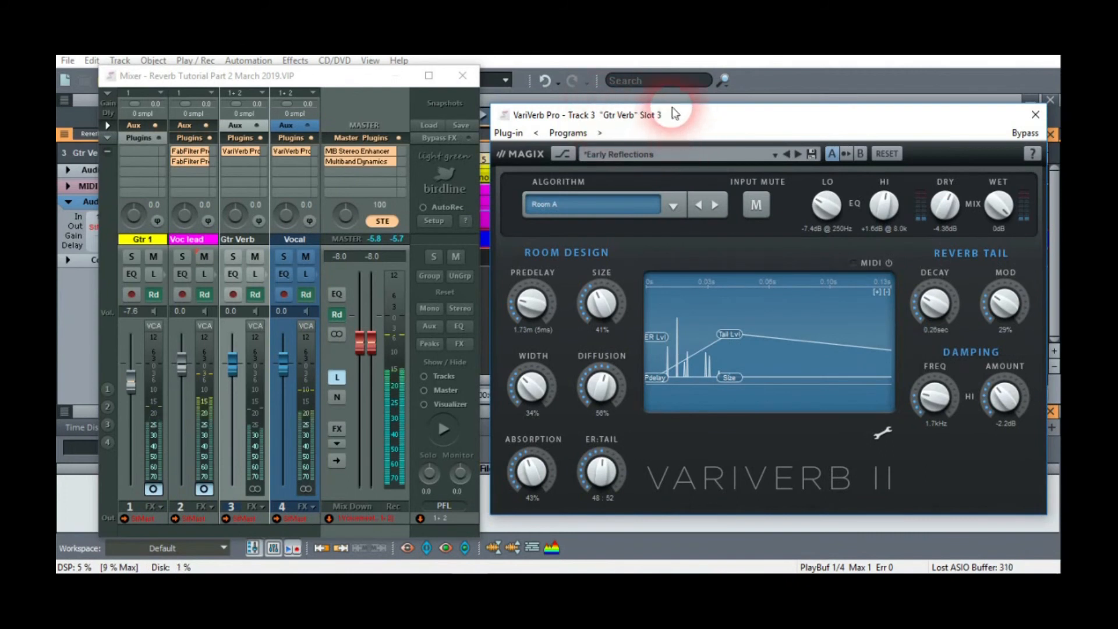
pyautogui.moveTo(706, 117); pyautogui.dragTo(668, 93)
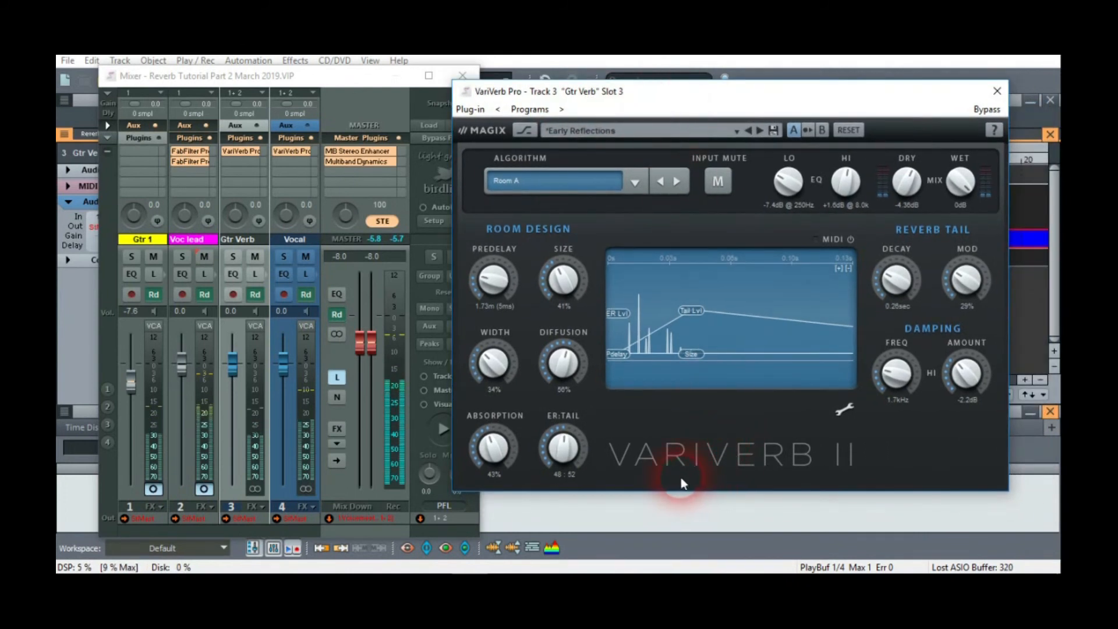
pyautogui.moveTo(562, 448)
pyautogui.mouseDown()
pyautogui.moveTo(562, 437)
pyautogui.moveTo(562, 448)
pyautogui.mouseUp()
pyautogui.moveTo(898, 380); pyautogui.dragTo(898, 372)
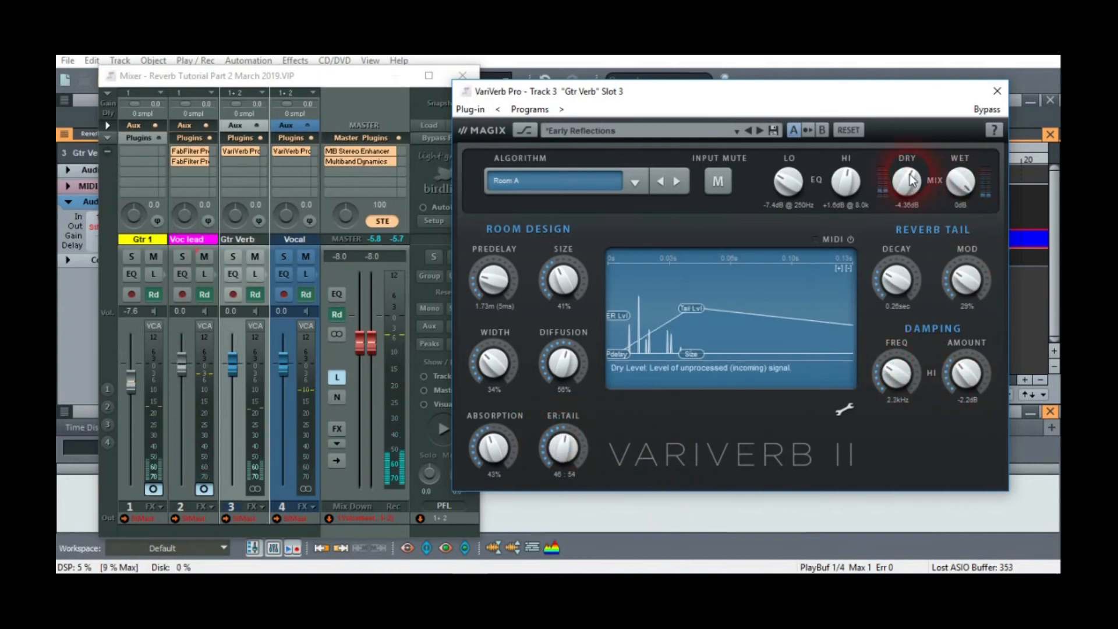
pyautogui.moveTo(788, 180)
pyautogui.mouseDown()
pyautogui.moveTo(807, 156)
pyautogui.moveTo(803, 184)
pyautogui.mouseUp()
pyautogui.click(997, 91)
# Step: Compare the mix with and without reverb by bypassing and re-enabling the Vocal and Gtr Verb VariVerb plug-ins during playback
pyautogui.click(347, 214)
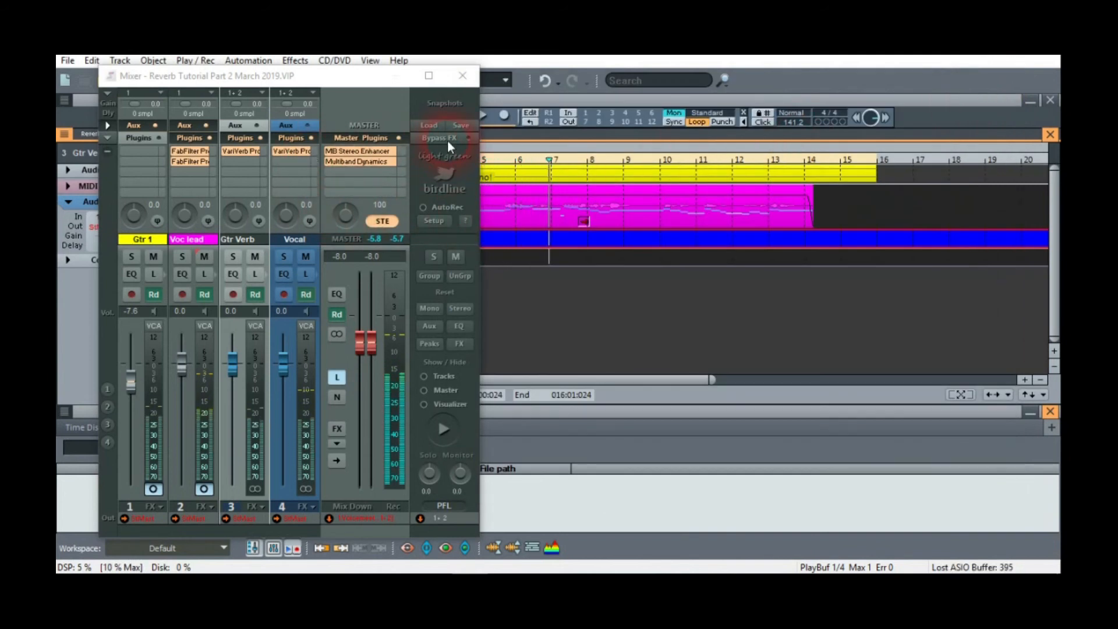
pyautogui.click(296, 151)
pyautogui.click(243, 149)
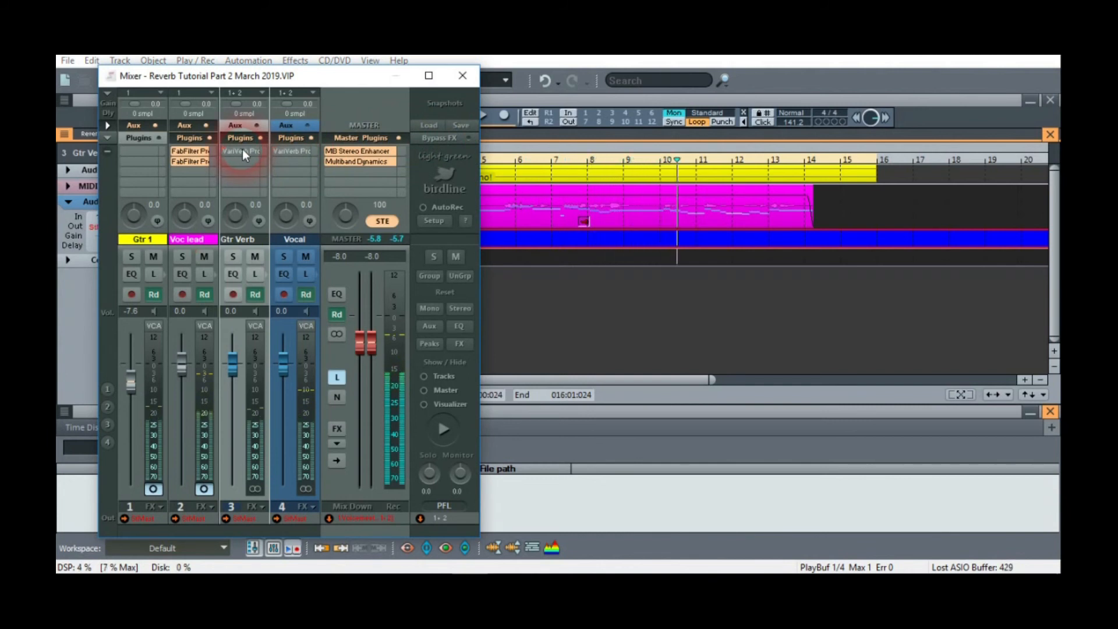
pyautogui.click(242, 150)
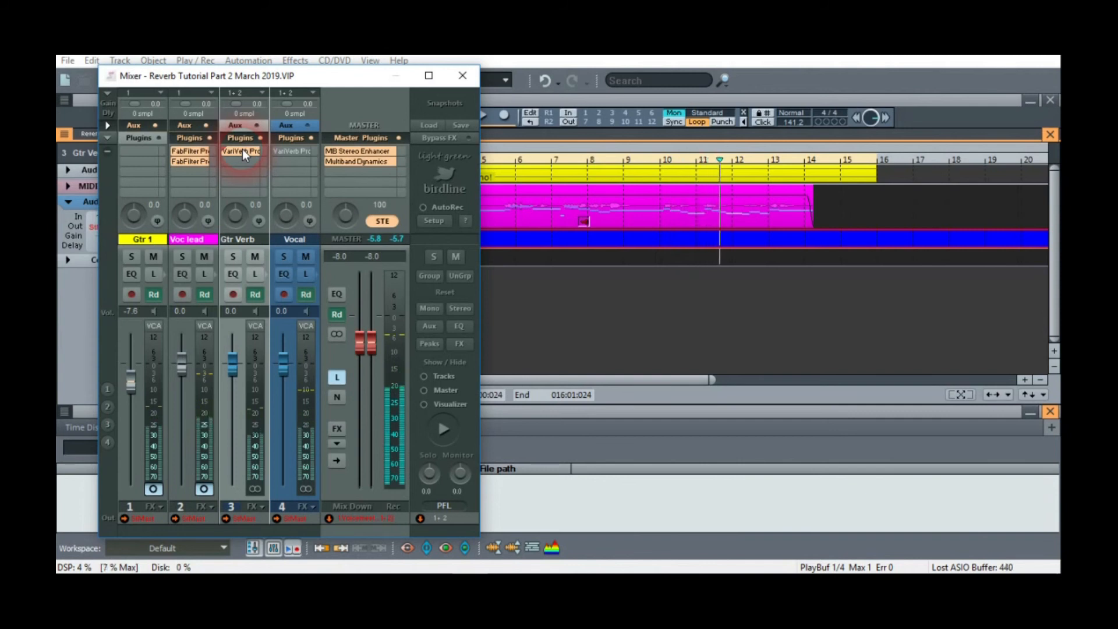
pyautogui.click(285, 153)
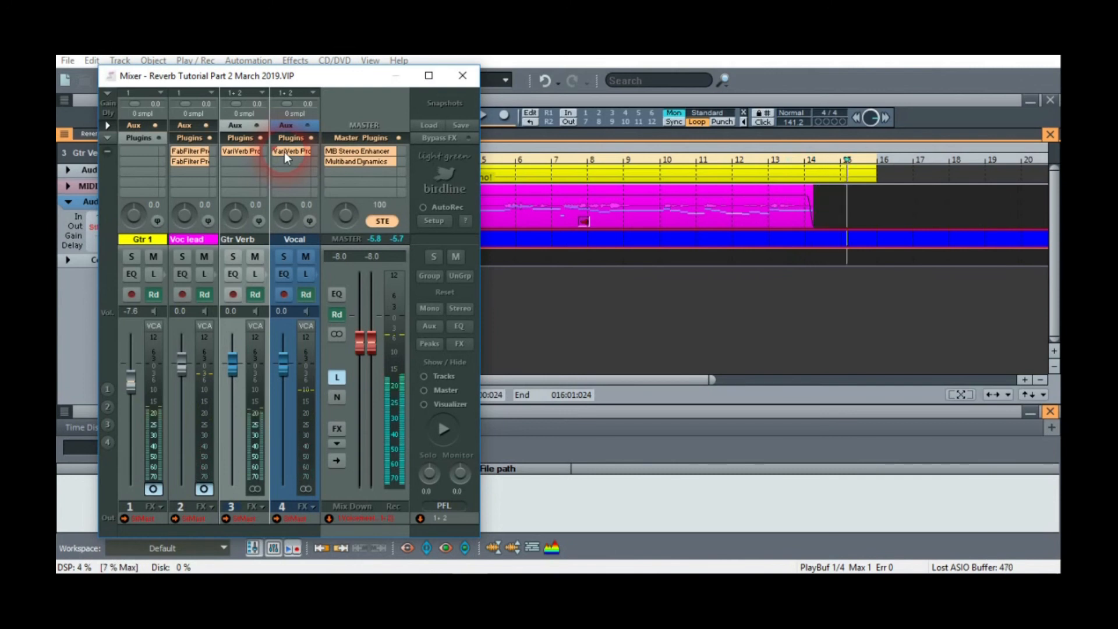
pyautogui.click(245, 151)
pyautogui.click(292, 150)
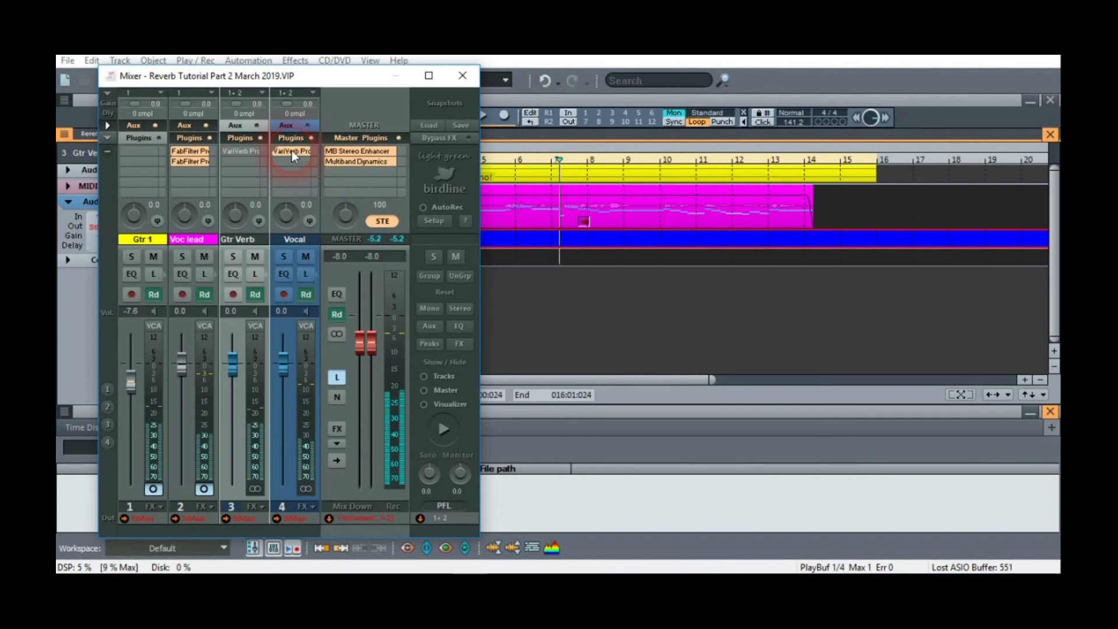
pyautogui.click(246, 152)
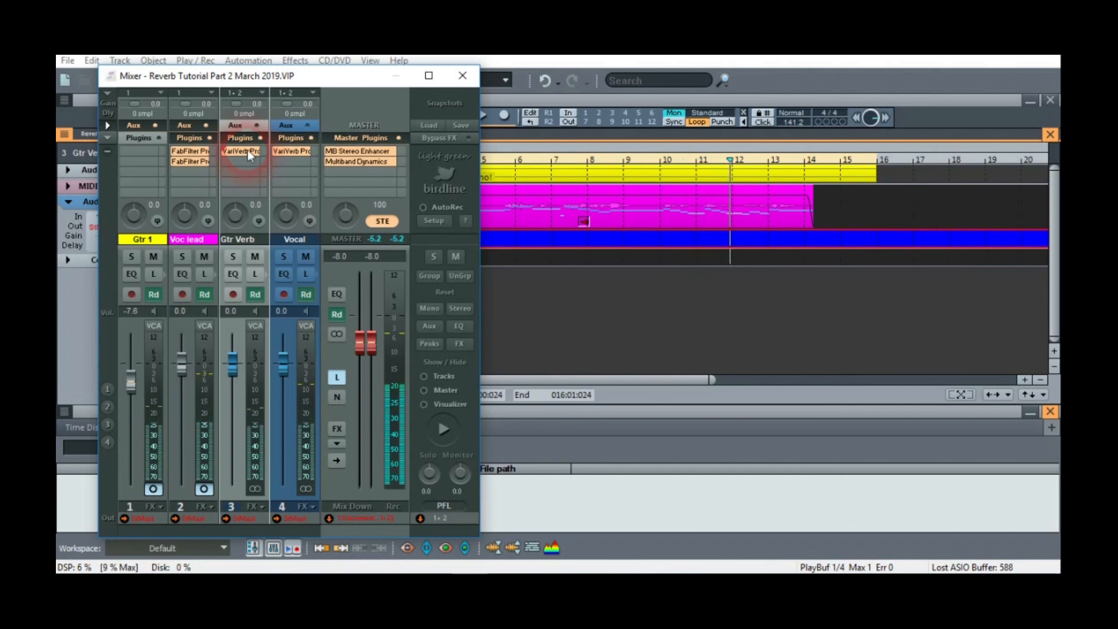
# Step: Close the mixer to stop the project's playback, and reopen the mixer
pyautogui.click(462, 76)
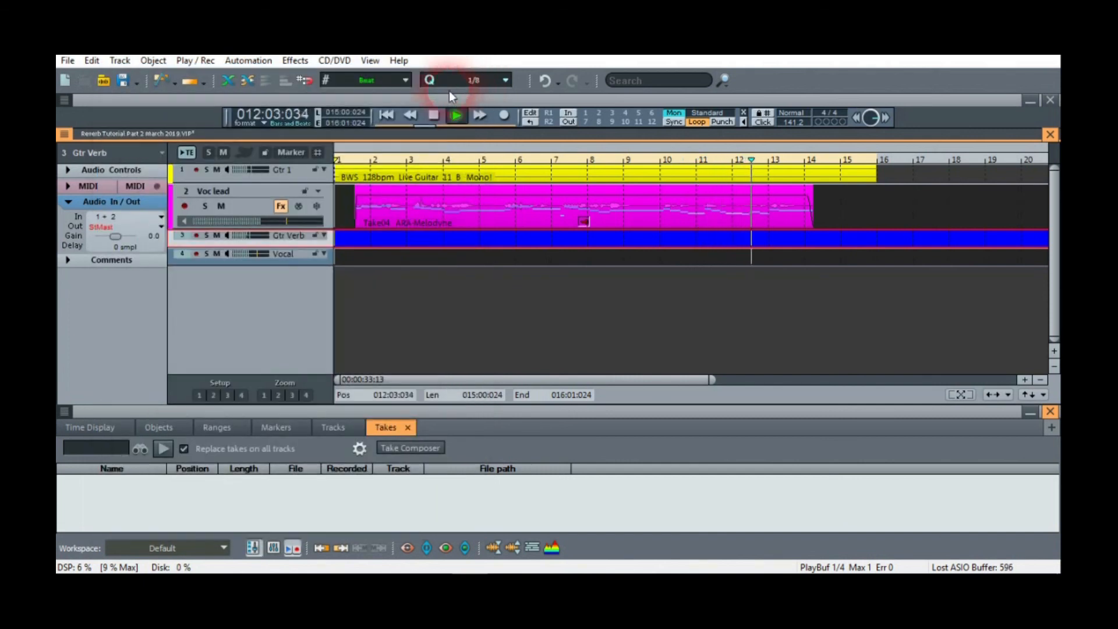
pyautogui.click(432, 119)
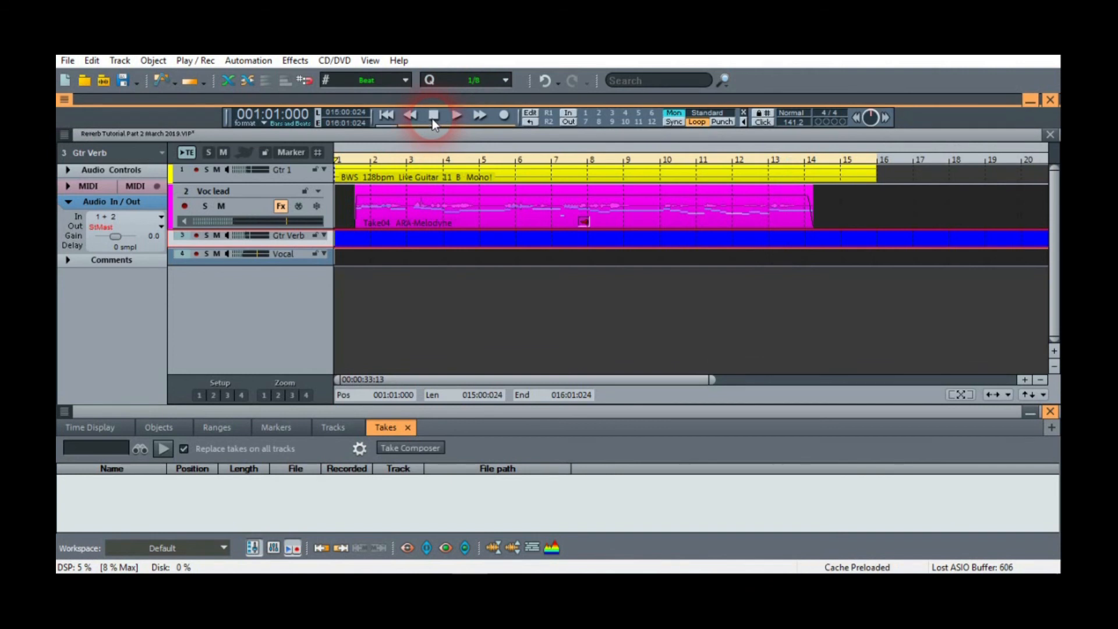
pyautogui.click(274, 548)
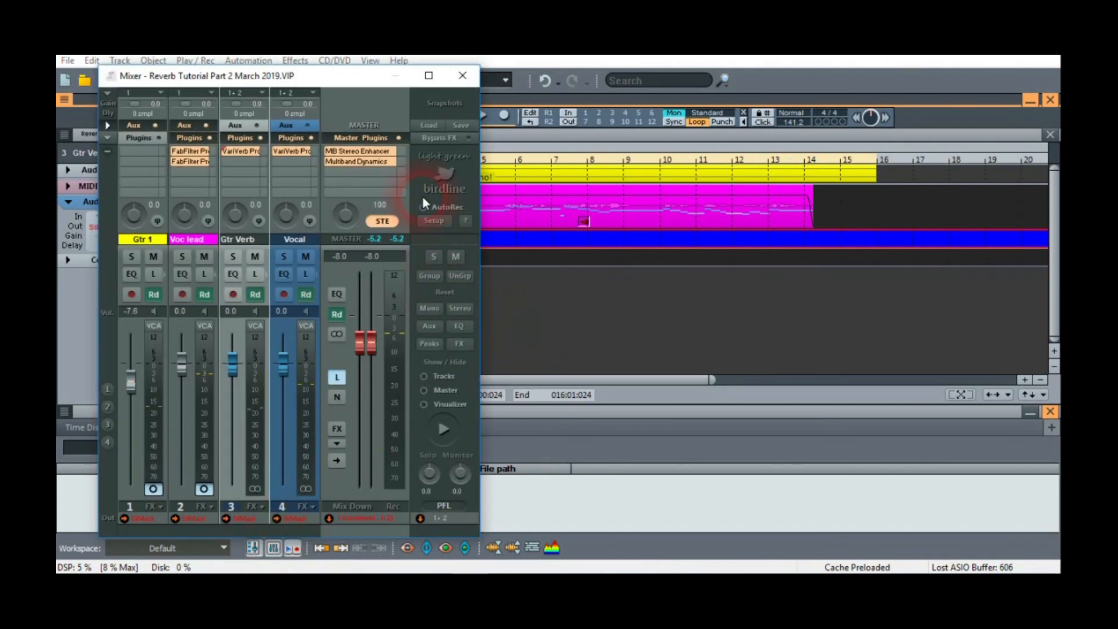